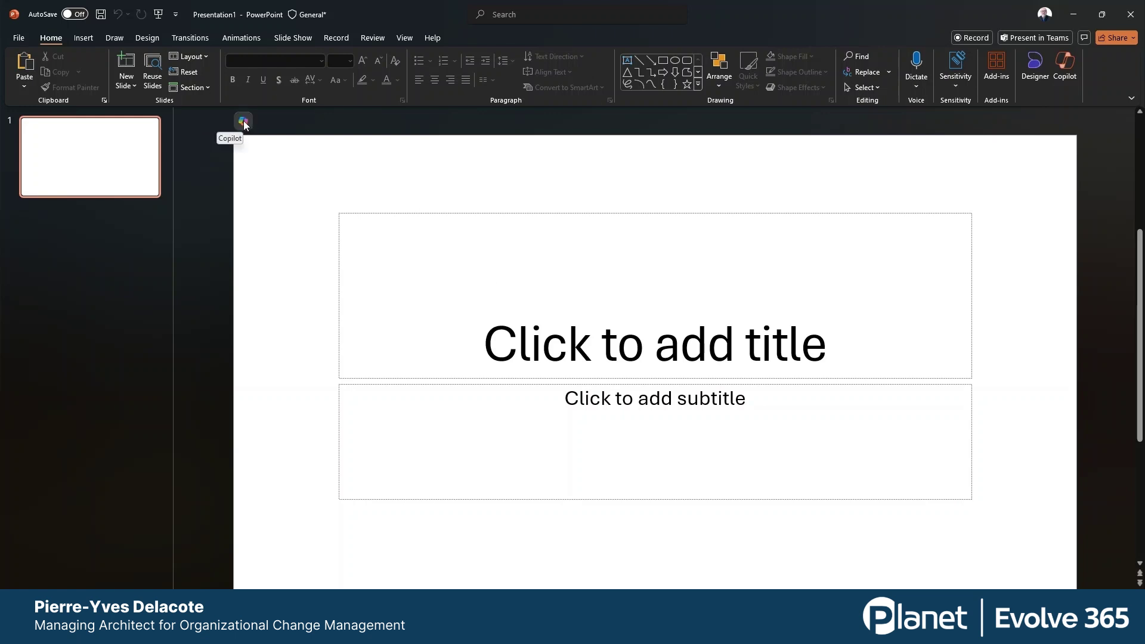
Step: Start a Copilot presentation with the prompt 'Paris in France for an American tourist who's excited to visit the city'
left_click(1065, 67)
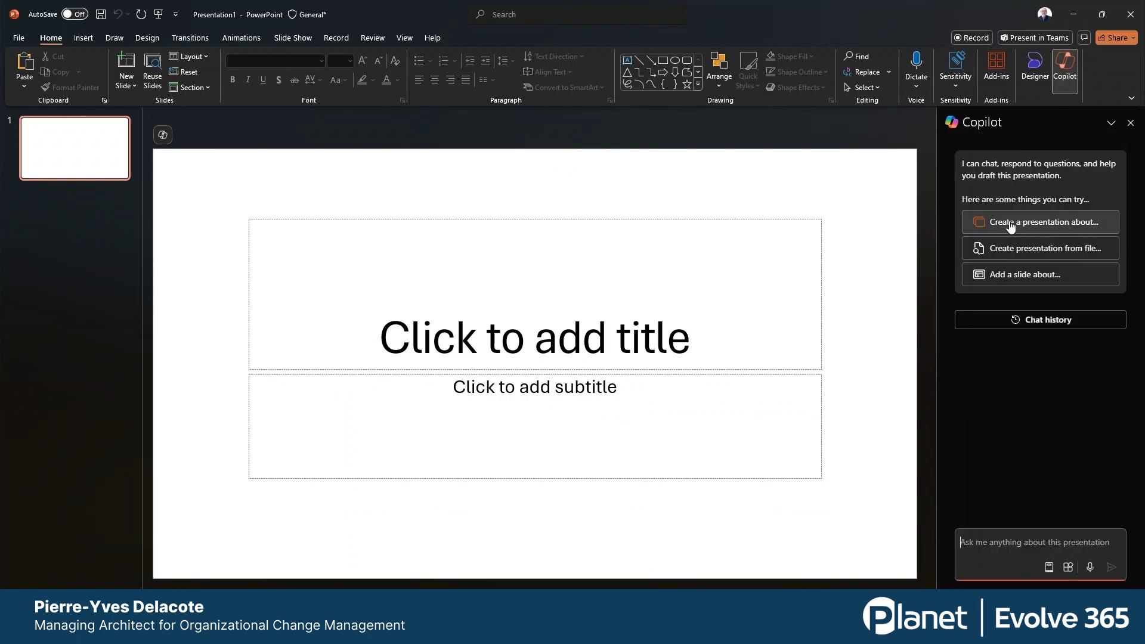
left_click(1130, 123)
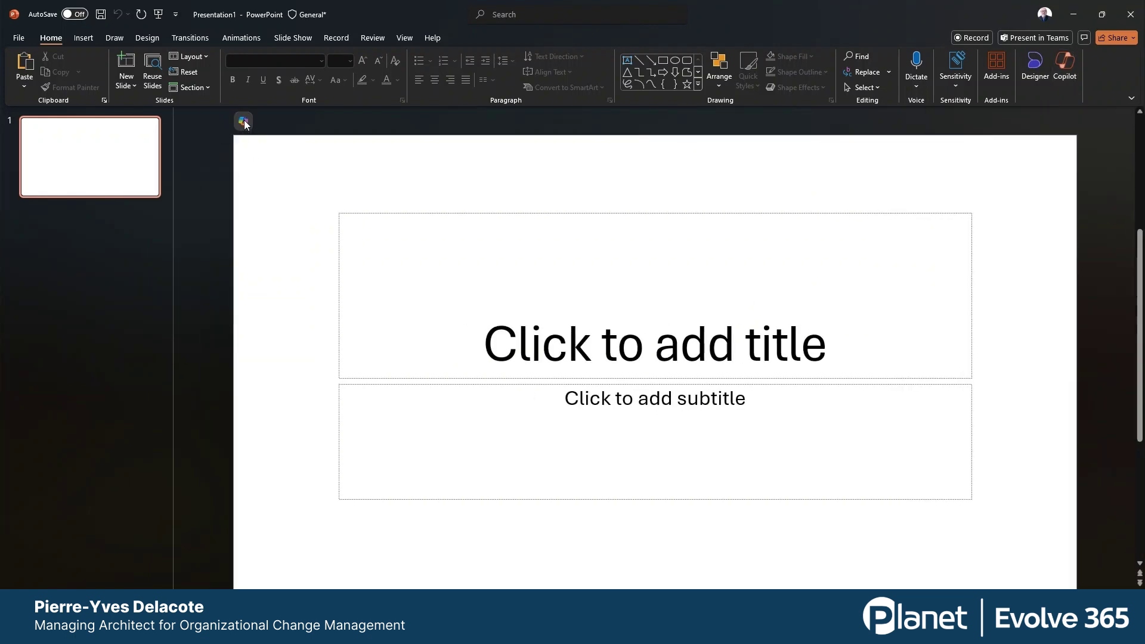
left_click(245, 120)
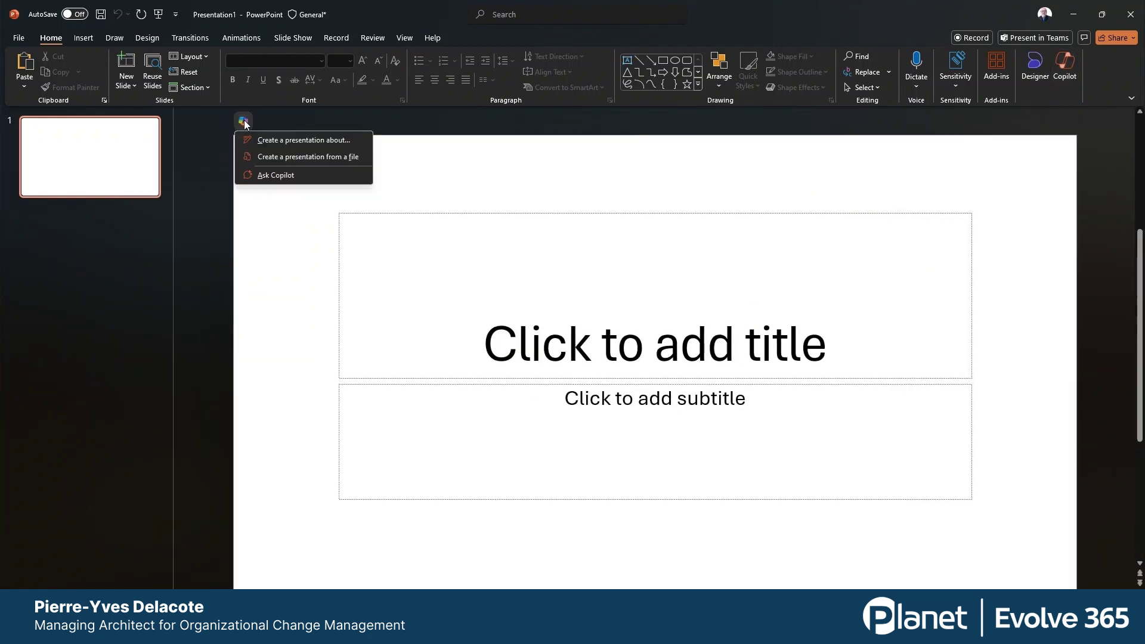
left_click(290, 139)
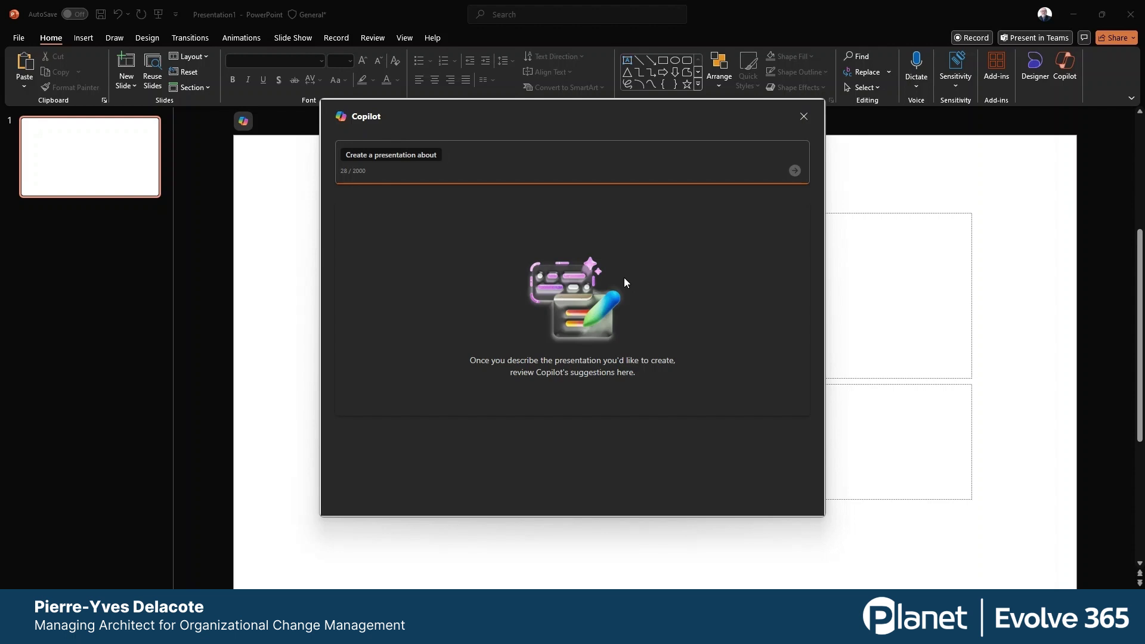
type("Paris in France")
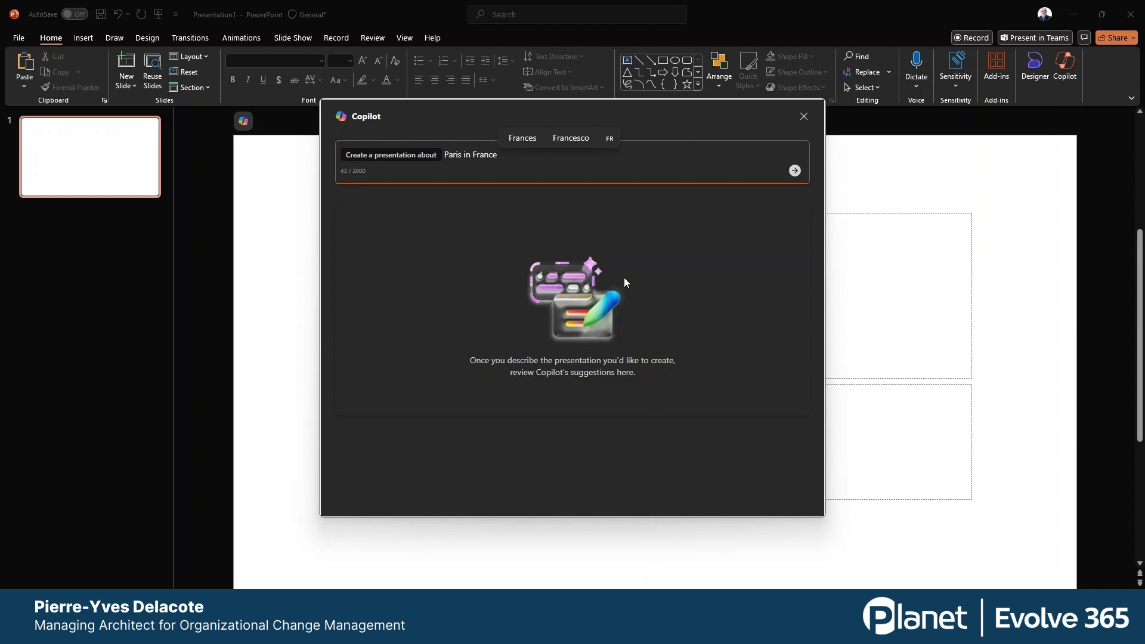
type(" for an ")
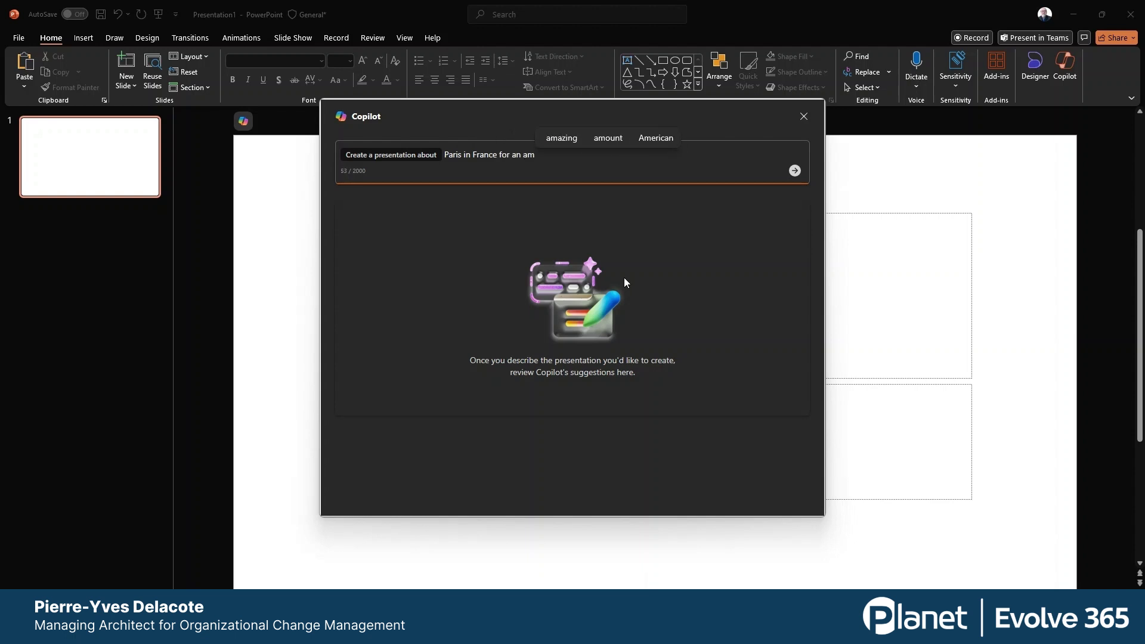
type("Ameri")
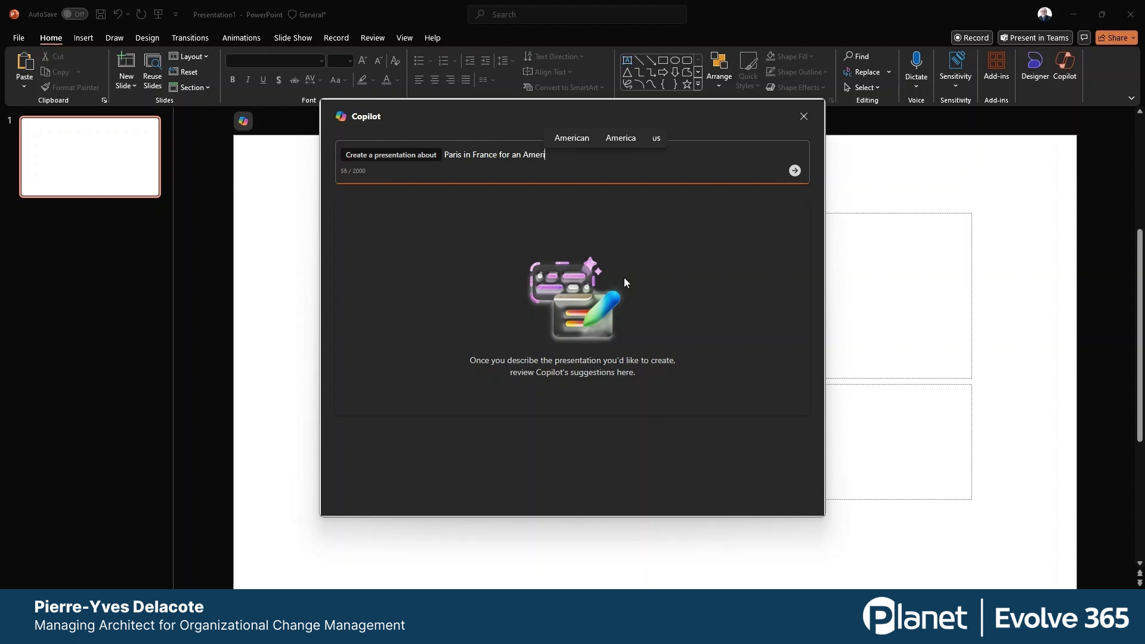
type("can touris")
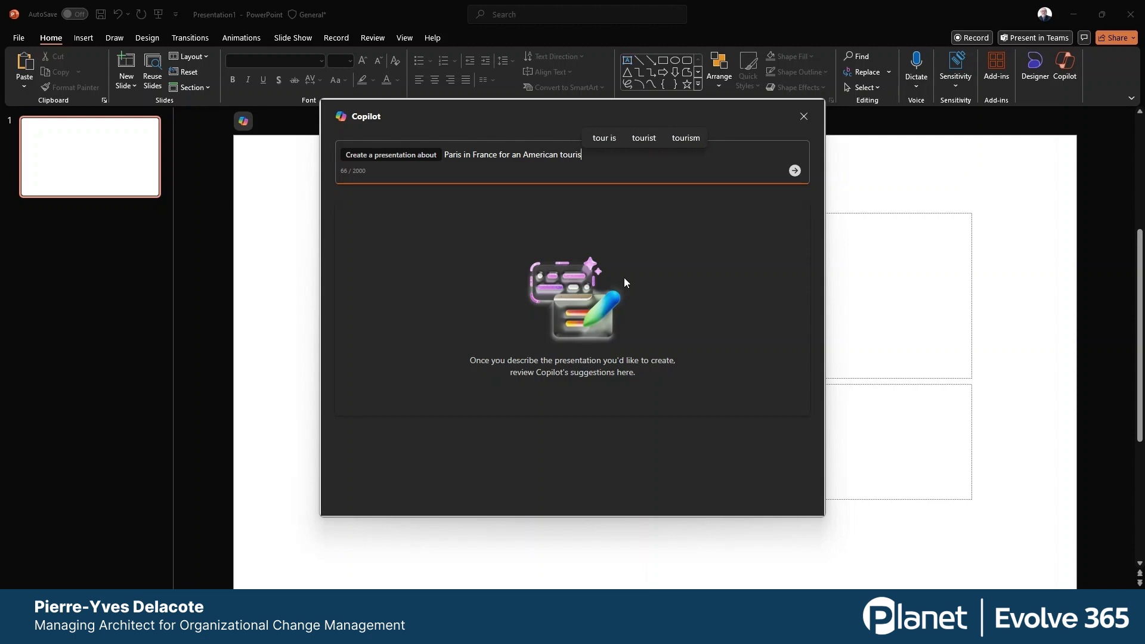
type("t who's ex")
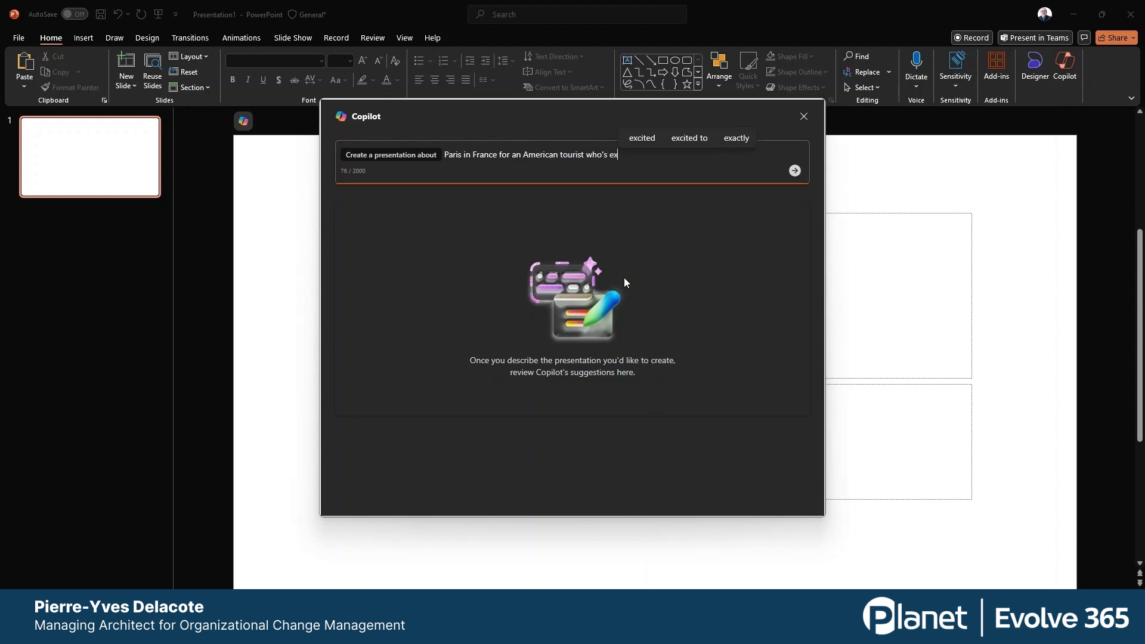
type("cited to ")
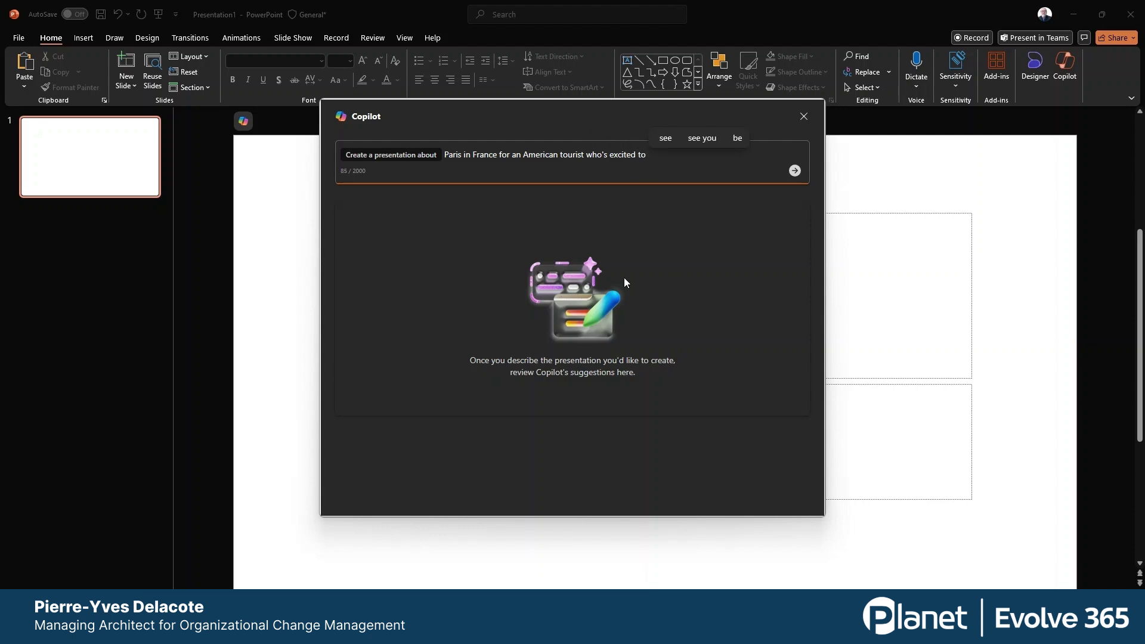
type("visit")
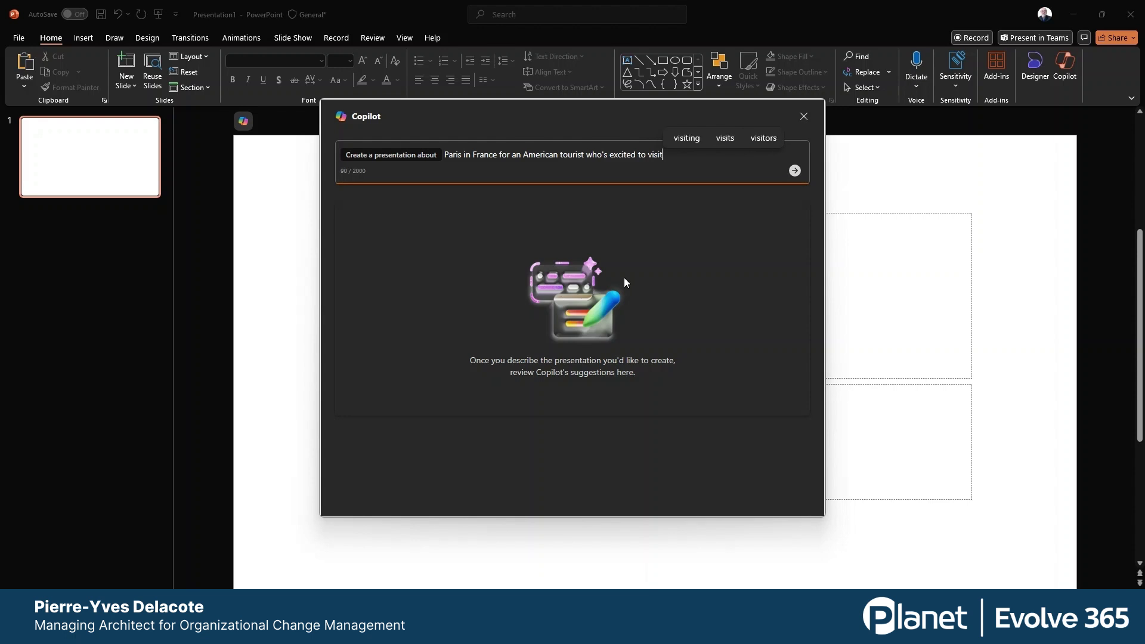
type(" the city")
Step: Submit the Paris prompt and move Historical and Cultural Highlights below Cuisine and Dining Experiences
left_click(795, 171)
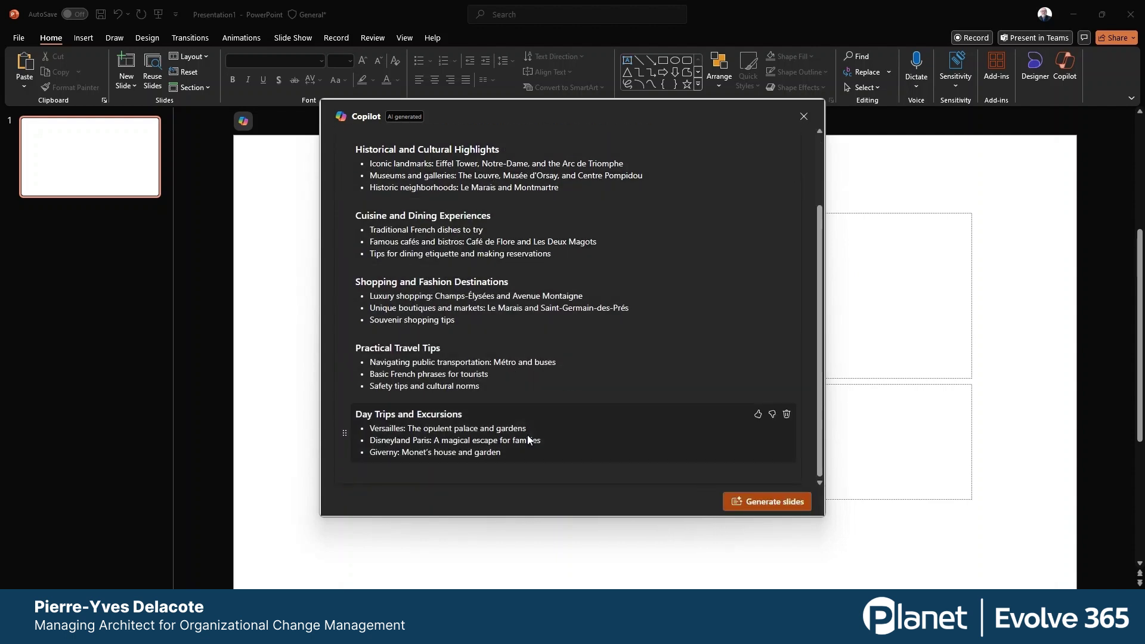
scroll(555, 216, "up", 3)
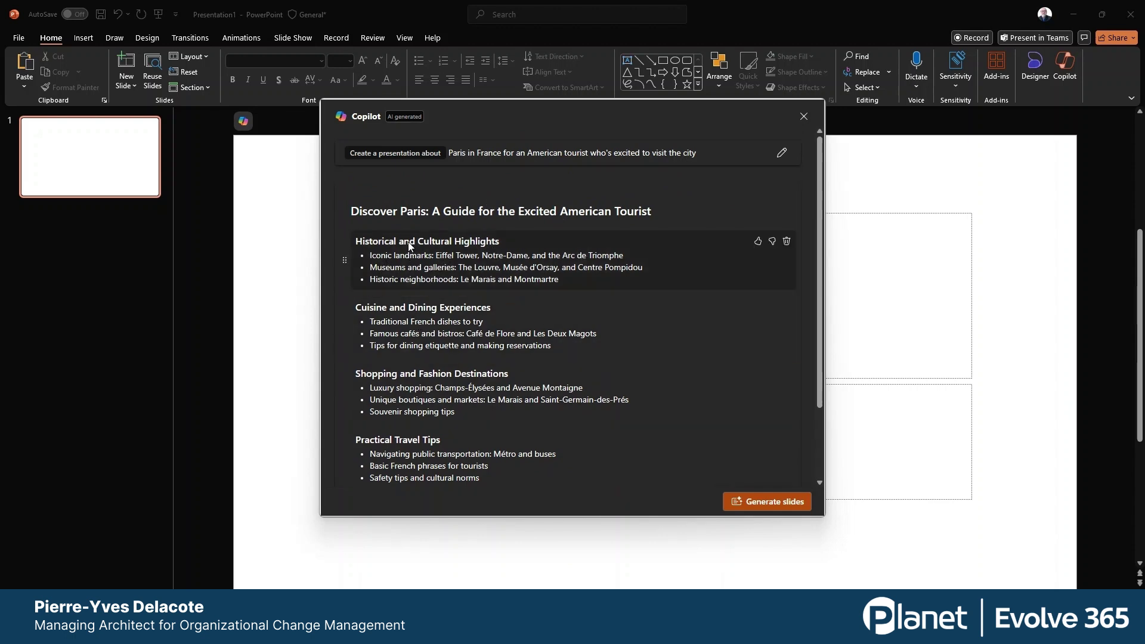
left_click_drag(345, 258, 352, 324)
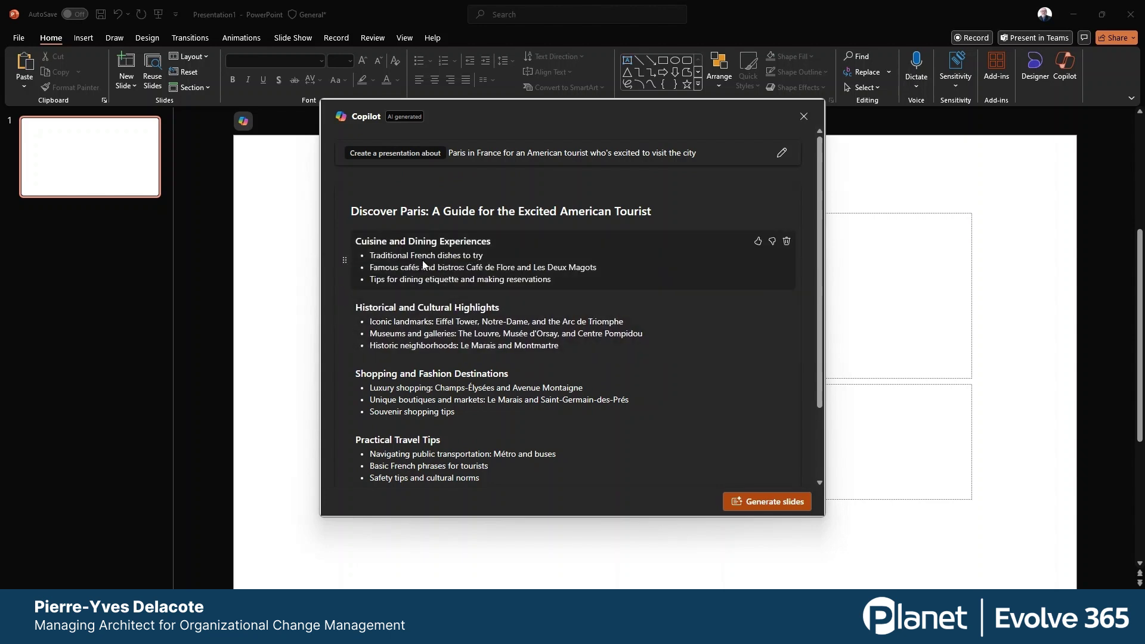
scroll(487, 286, "down", 3)
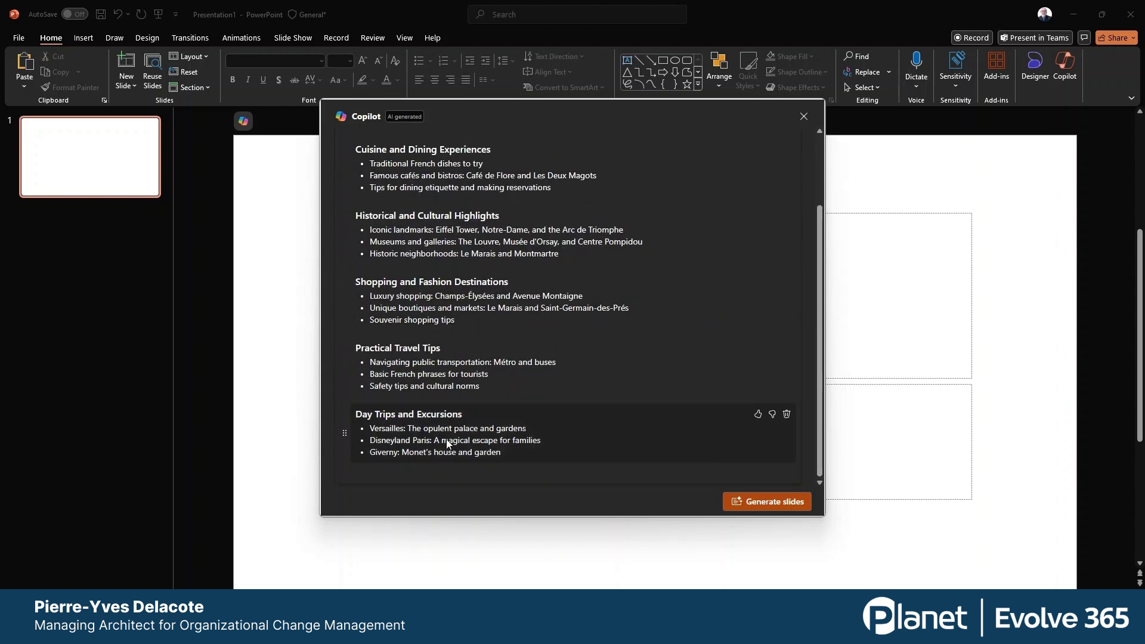
mouse_move(568, 467)
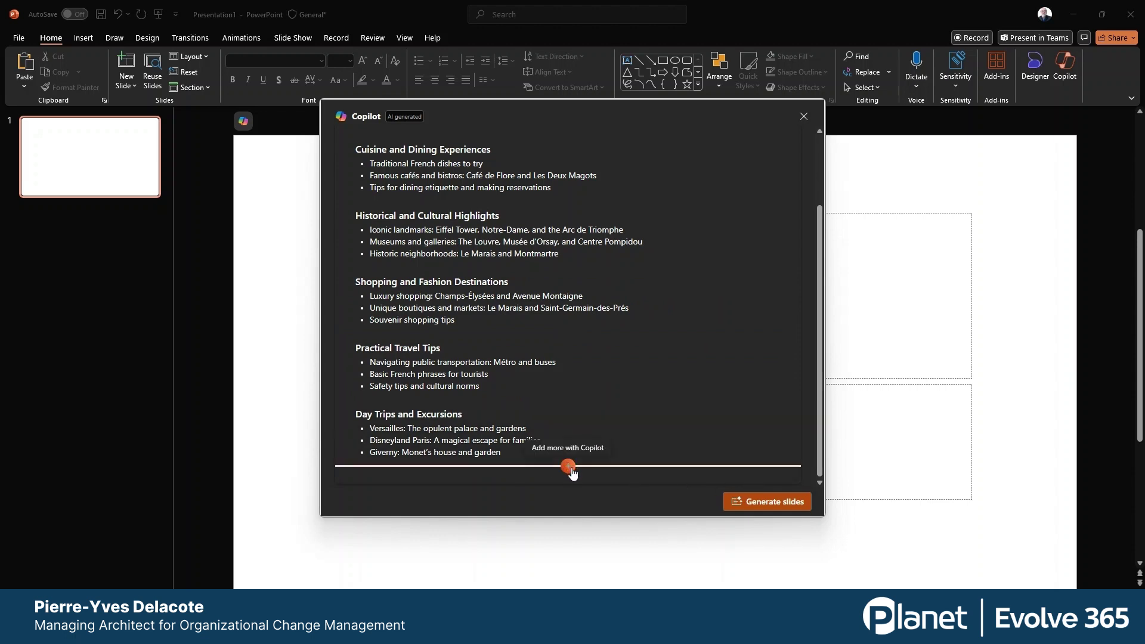
Step: Add a topic 'the most interesting museums to visit' after Shopping and generate the slides
mouse_move(571, 403)
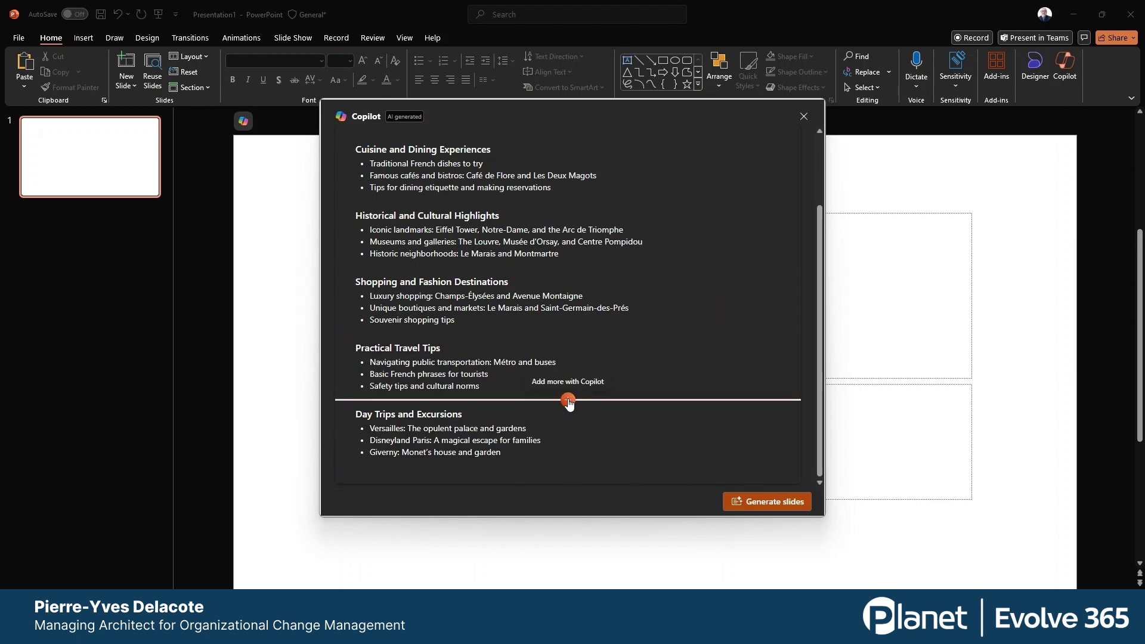
left_click(568, 332)
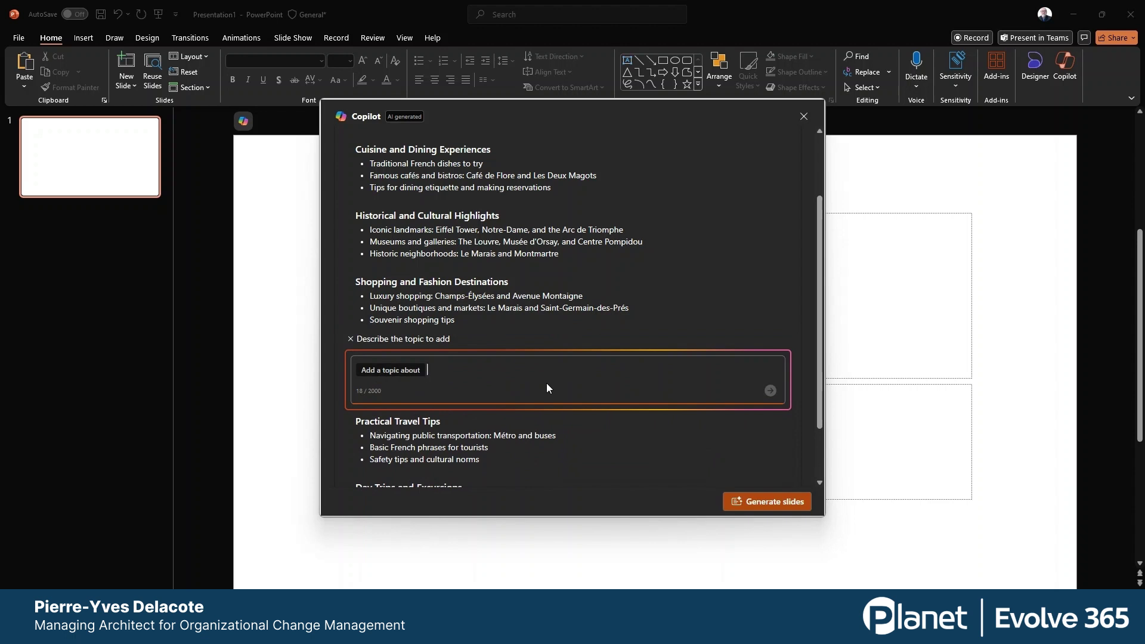
type("the most interesting museums to visit")
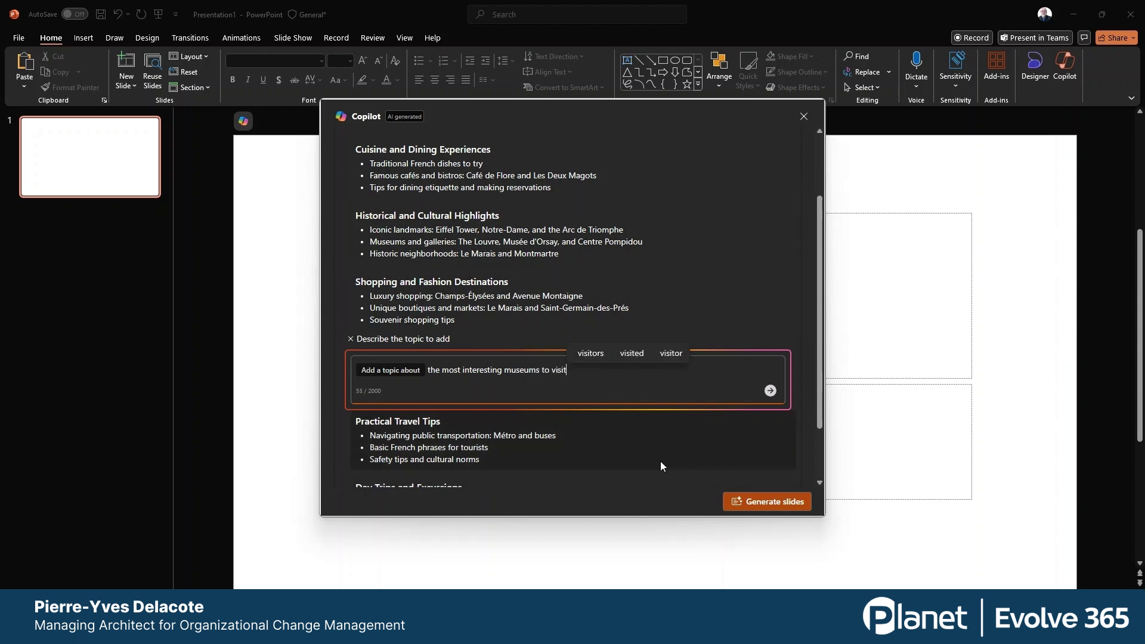
left_click(774, 502)
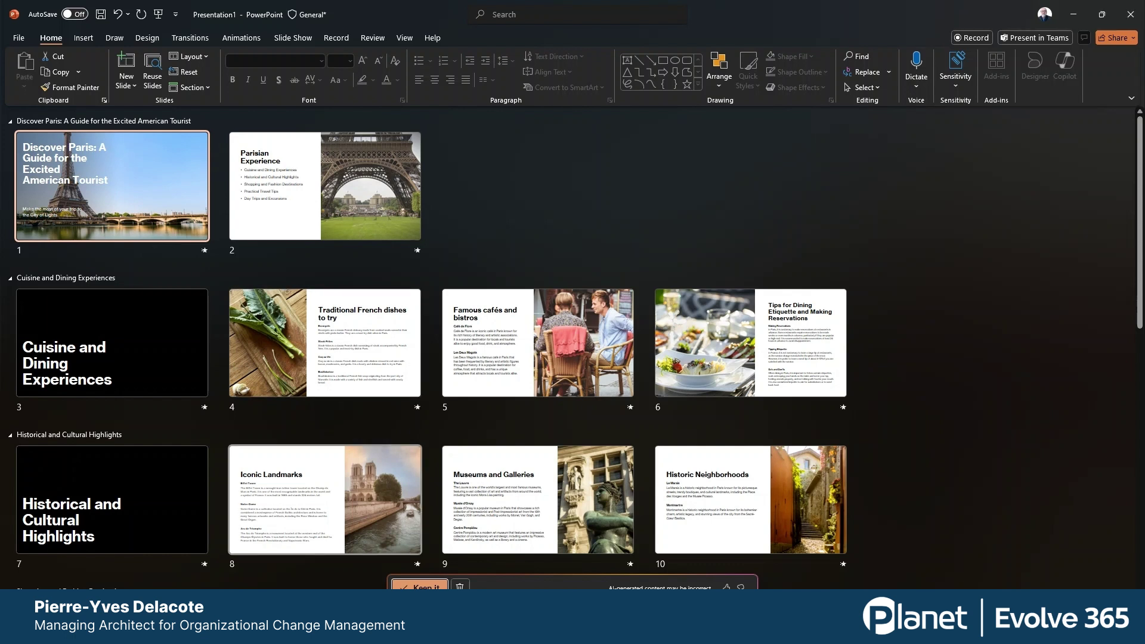
Step: Keep the AI-generated slides and show the Parisian Experience slide
left_click(417, 587)
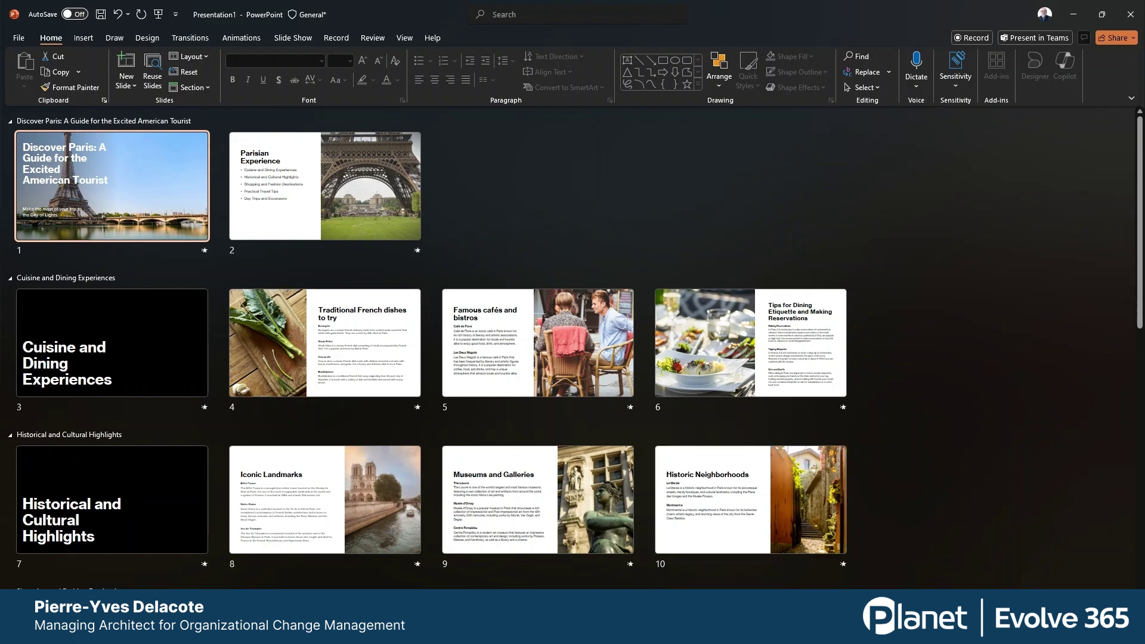
left_click(926, 637)
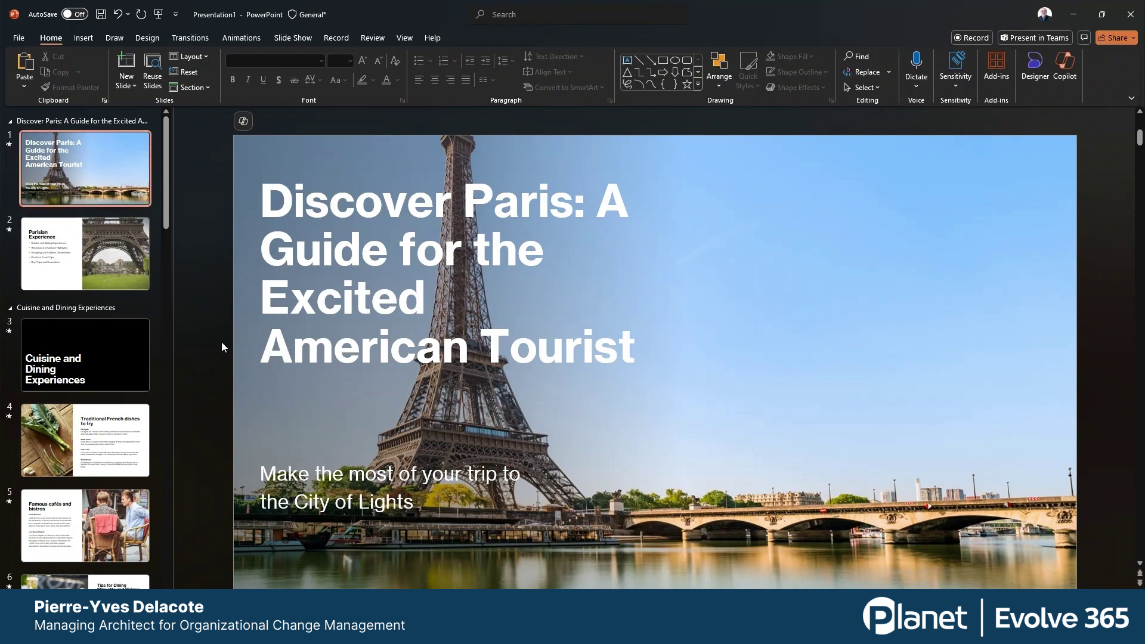
left_click(40, 253)
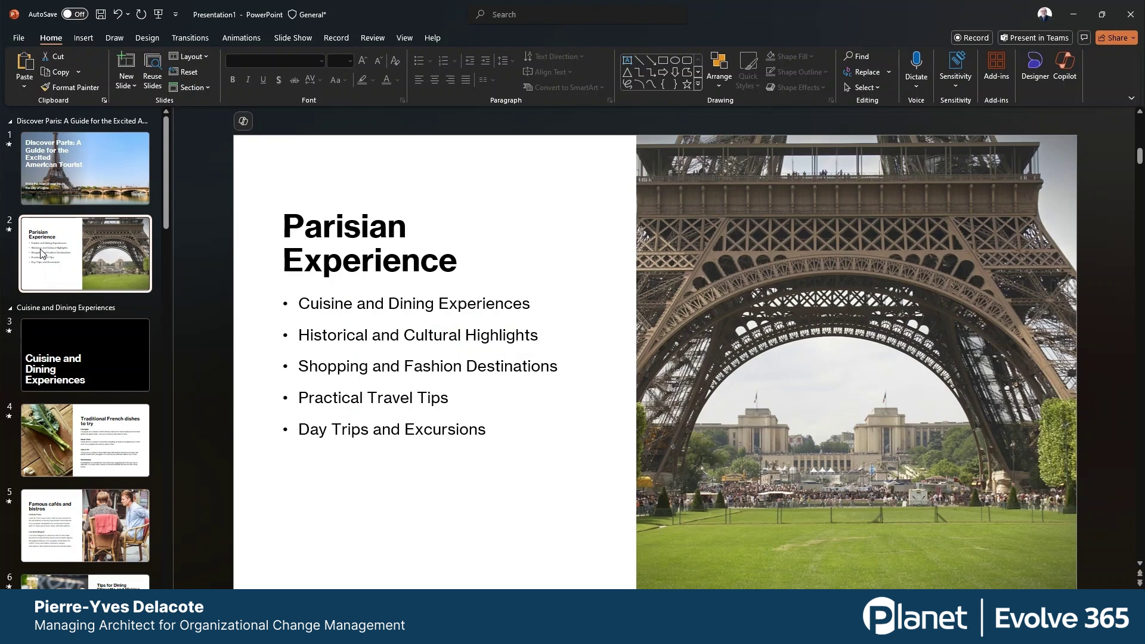
Step: Page through the Cuisine and Historical slides down to Historic Neighborhoods
key("Down")
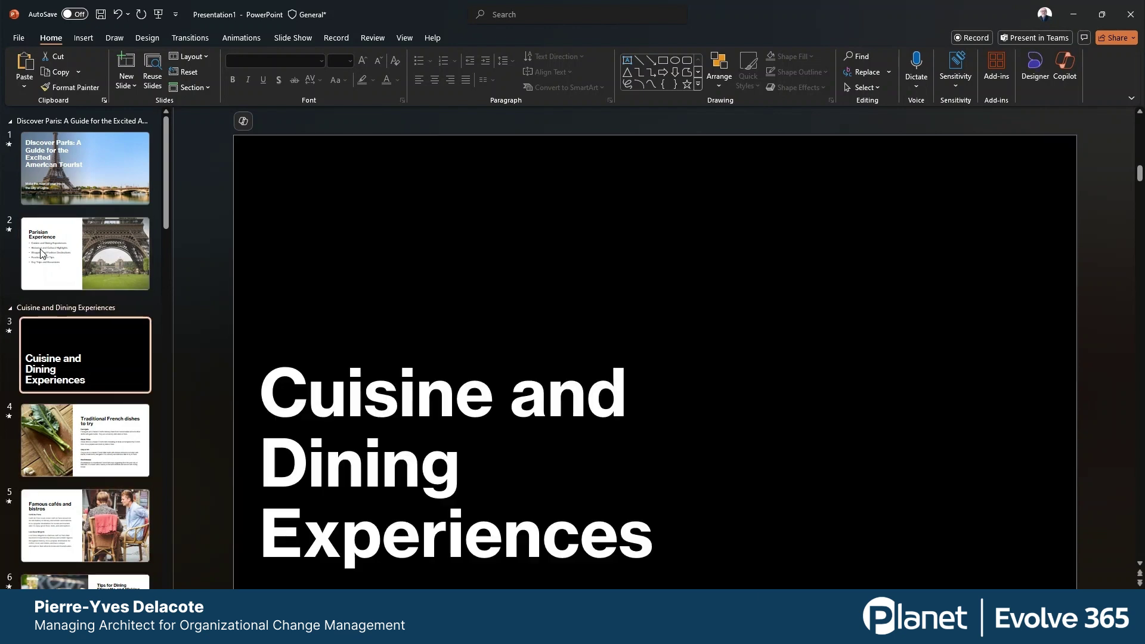
key("Down")
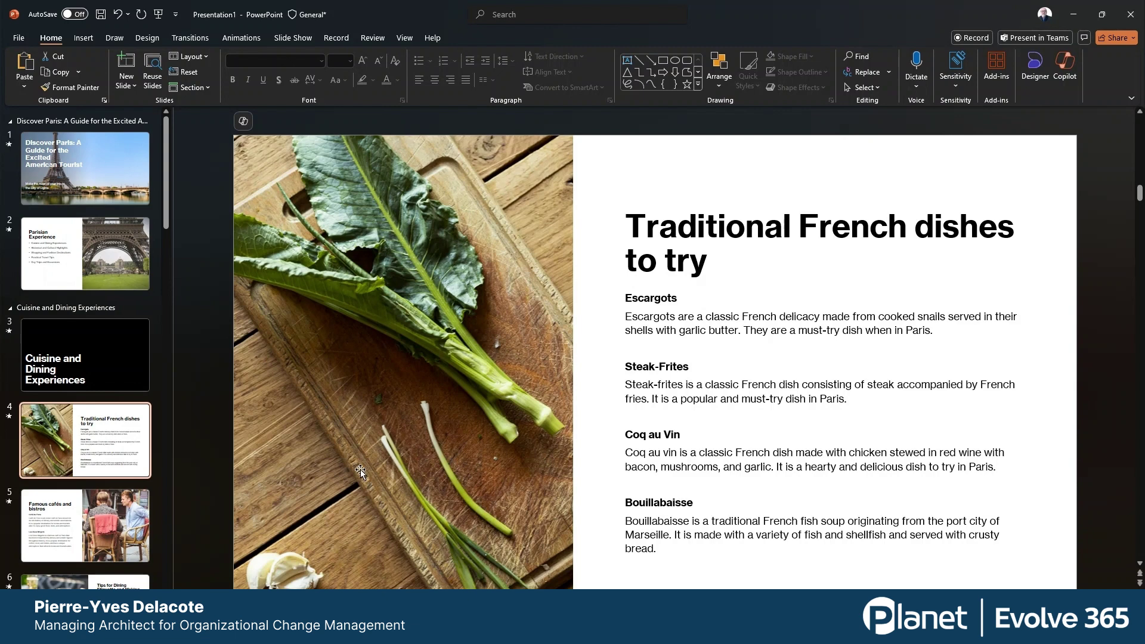
key("Down")
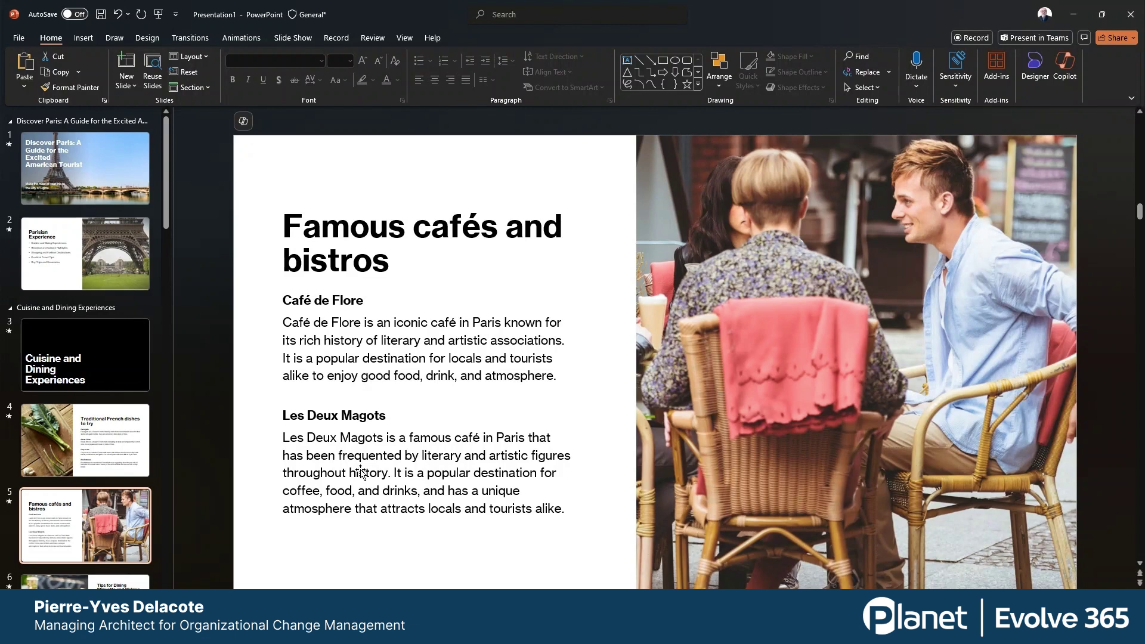
key("Down")
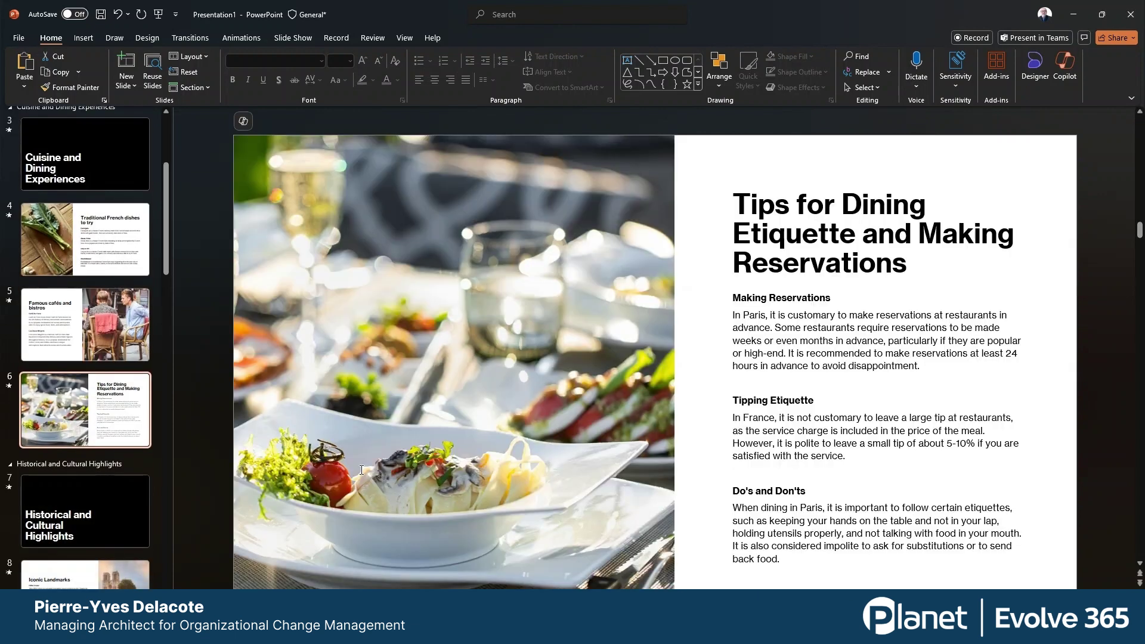
key("Down")
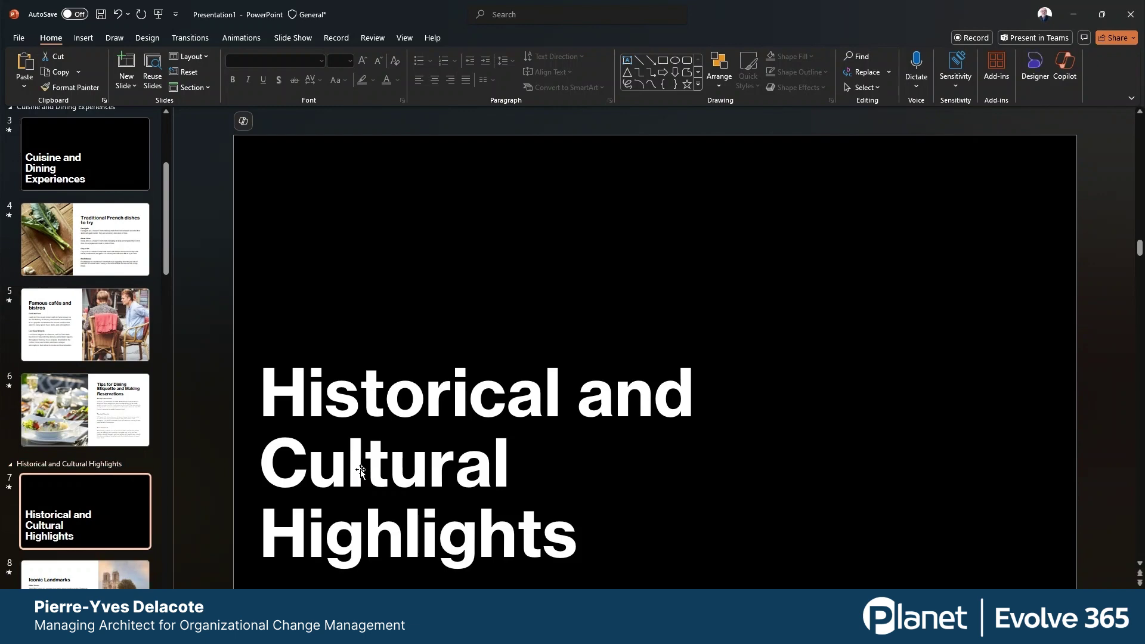
key("Down")
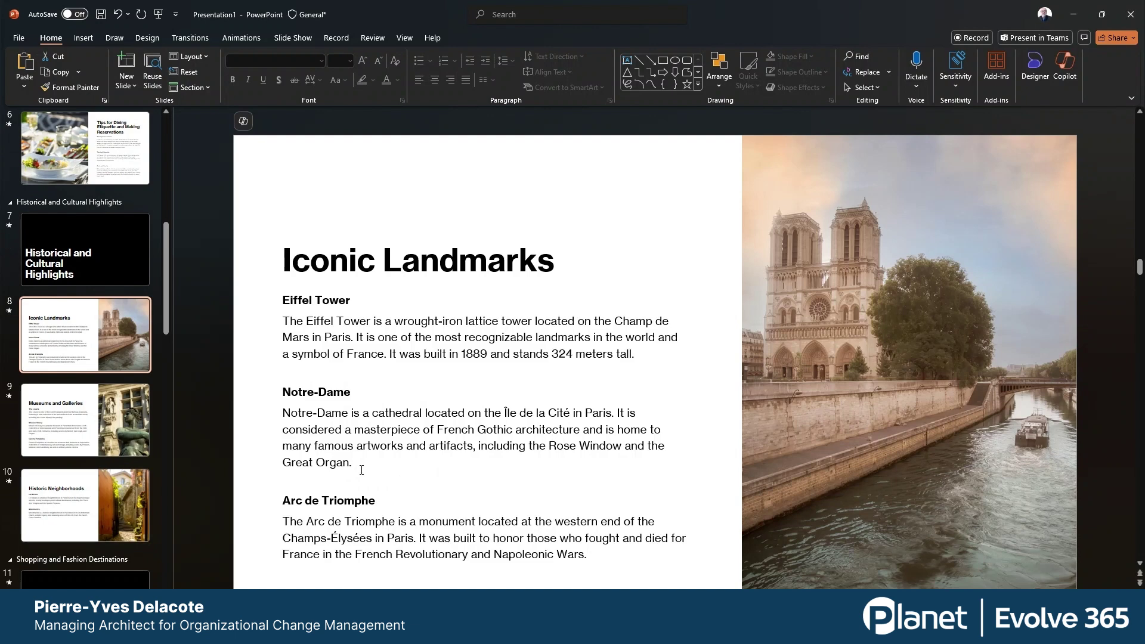
key("Down")
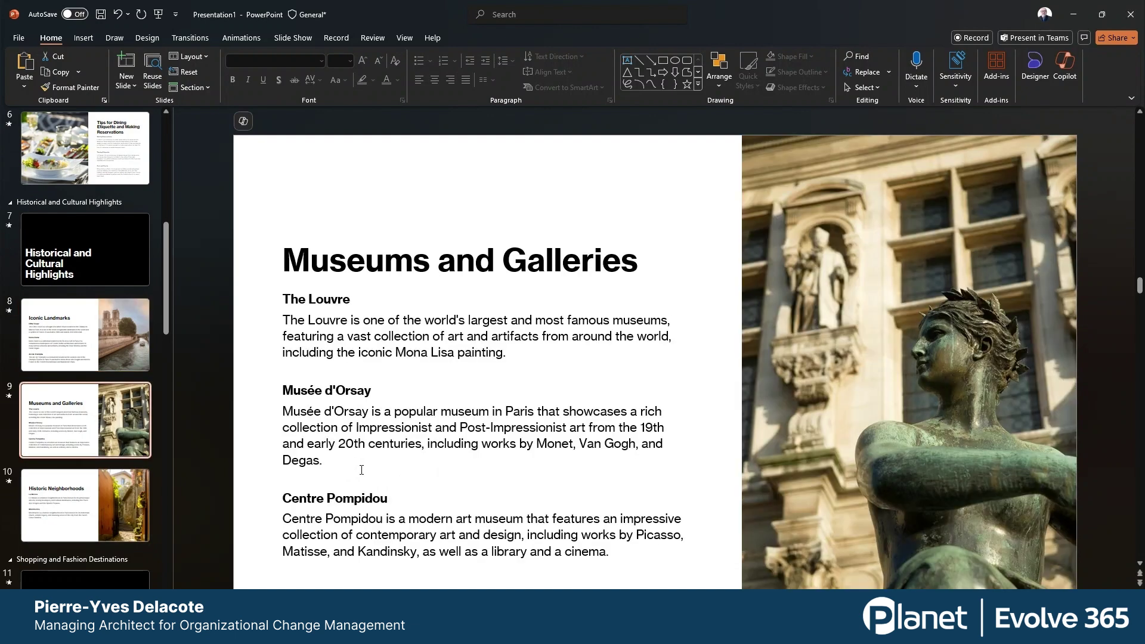
key("Down")
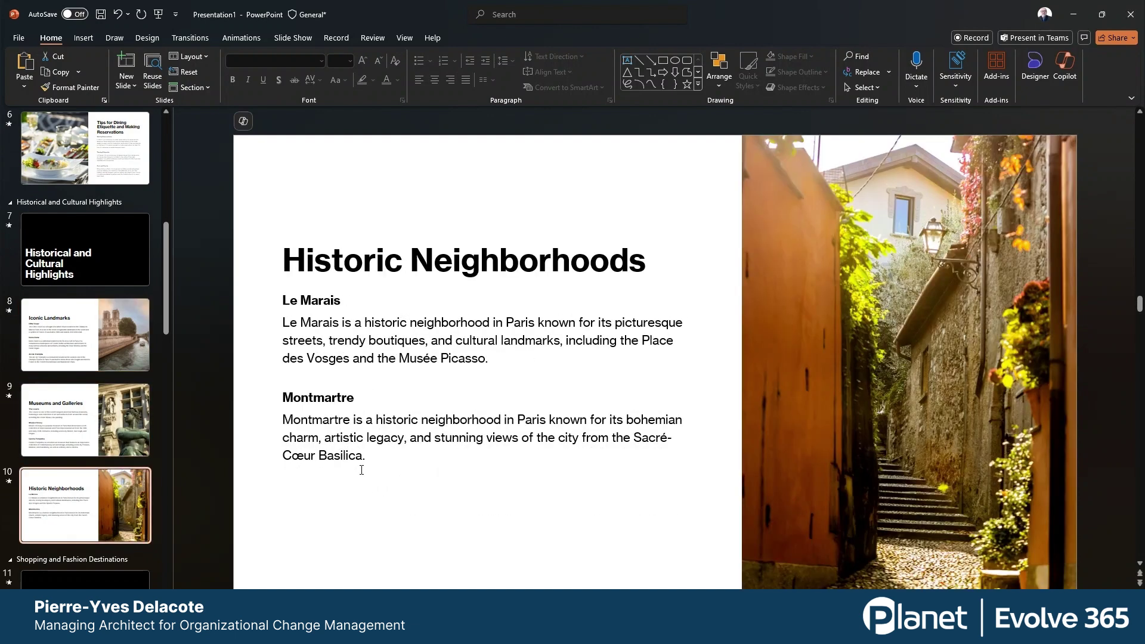
Step: Continue through Shopping, Travel Tips and Day Trips, then step back to Safety Tips
key("Down")
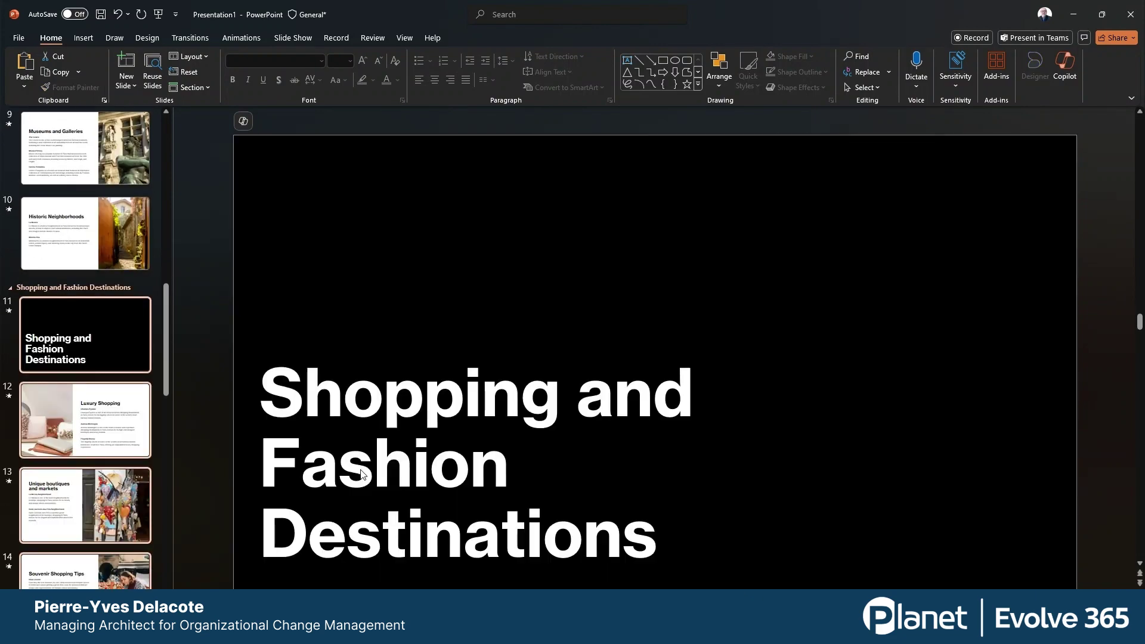
key("Down")
key("Down")
key("Down")
key("Down")
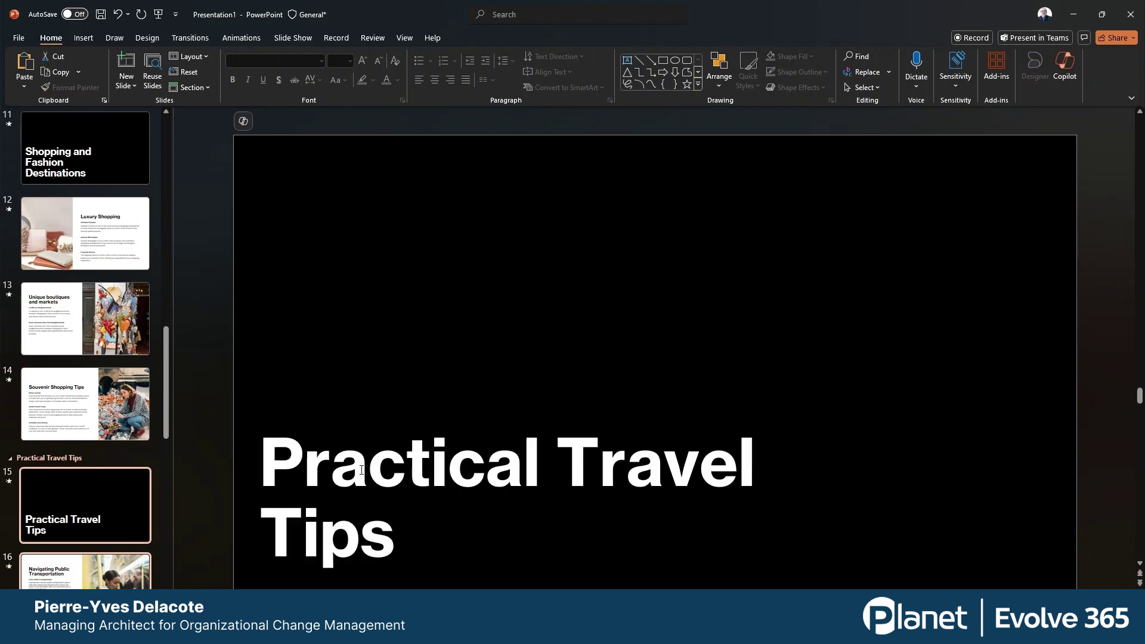
key("Down")
key("Down")
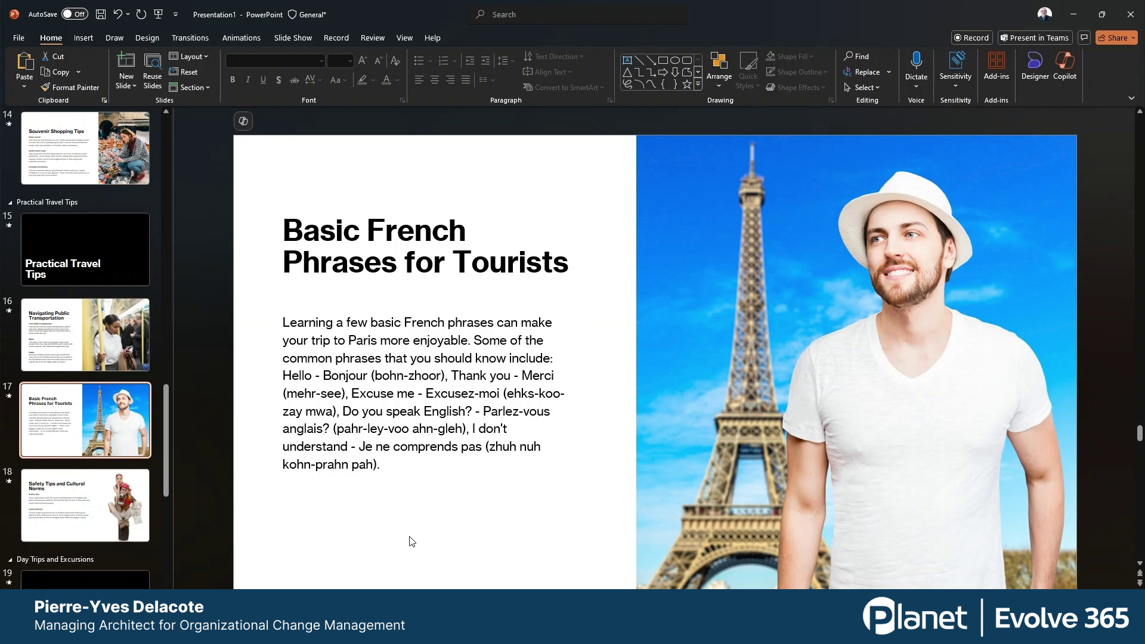
key("Down")
key("Down")
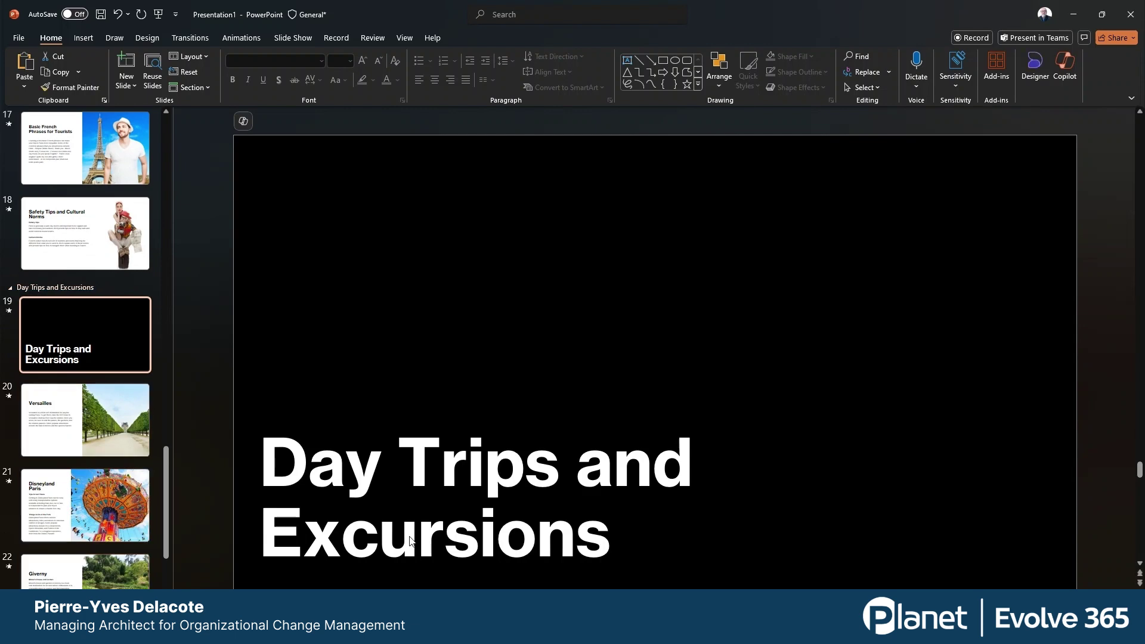
key("Down")
key("Down")
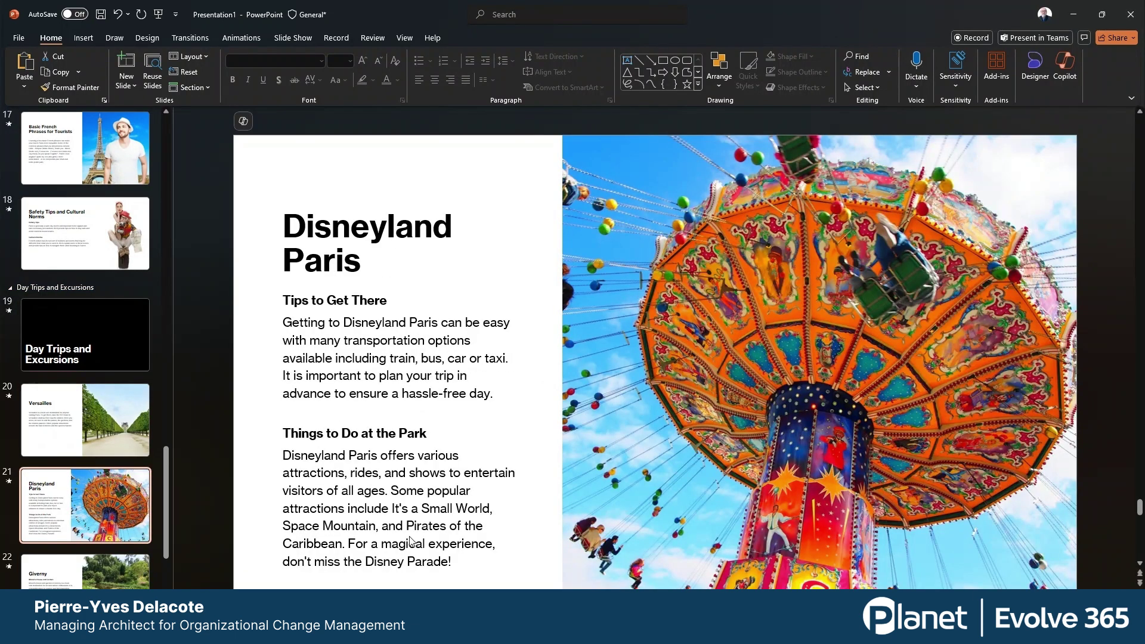
key("Down")
key("Down")
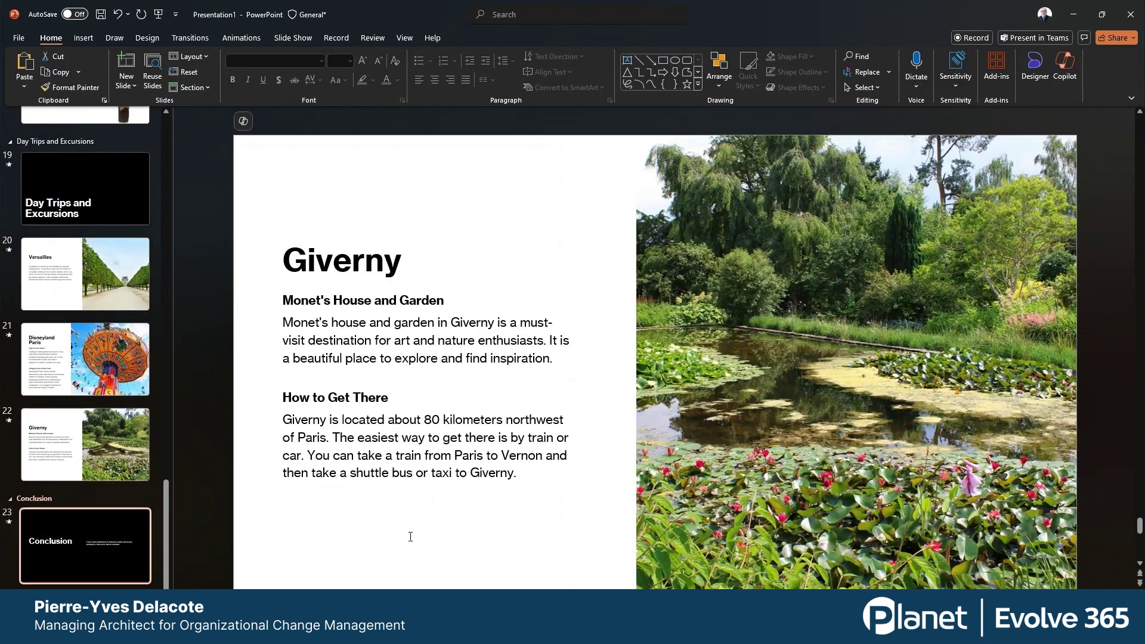
key("Up")
key("Up")
key("Up")
key("Up")
key("Up")
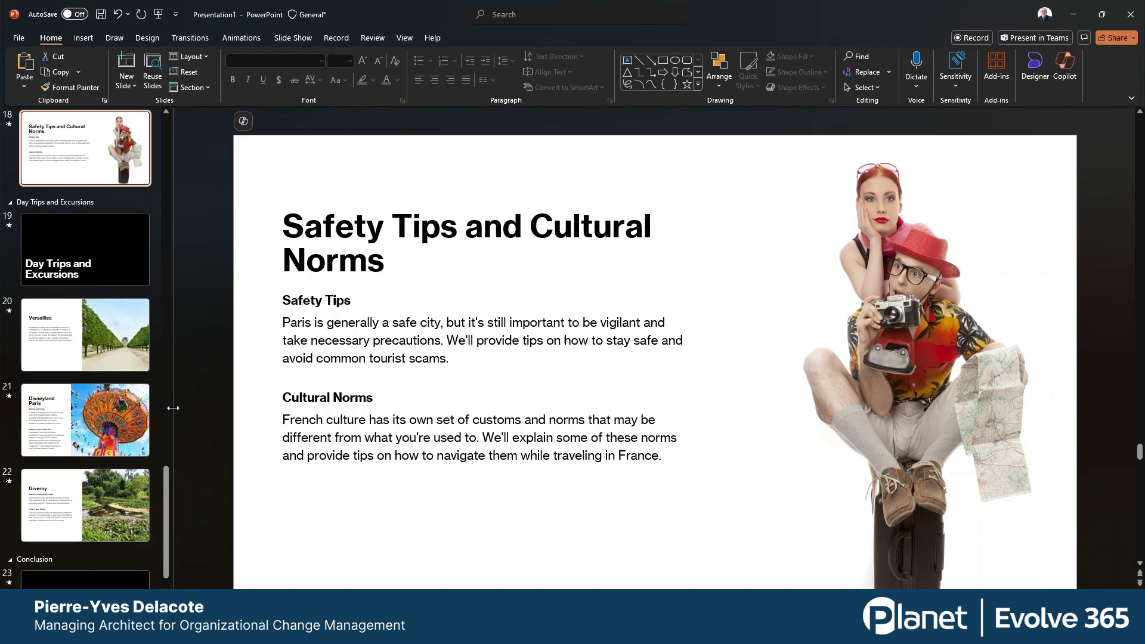
Step: Move through the thumbnails via Museums and Galleries to slide 10, Historic Neighborhoods
scroll(149, 420, "up", 6)
scroll(136, 424, "up", 15)
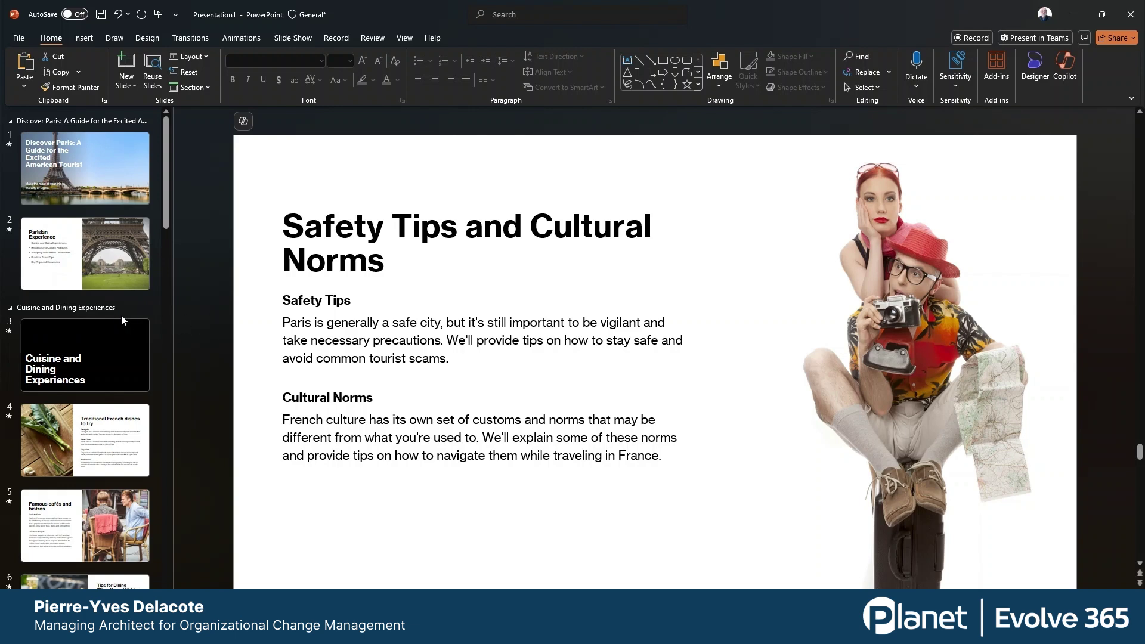
scroll(120, 358, "down", 3)
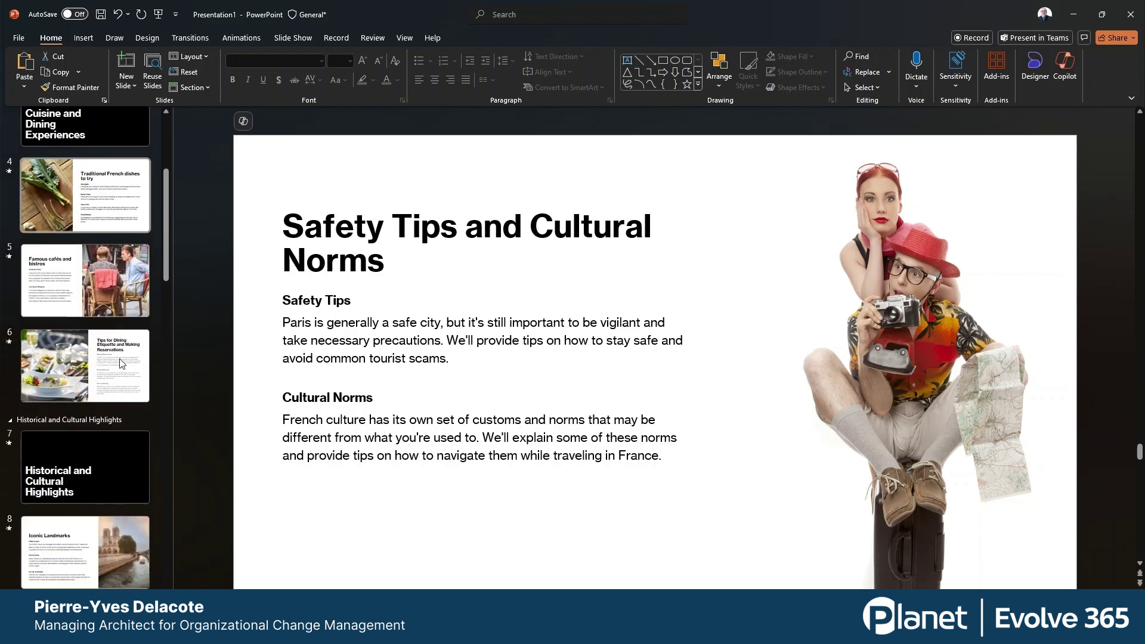
scroll(122, 364, "down", 2)
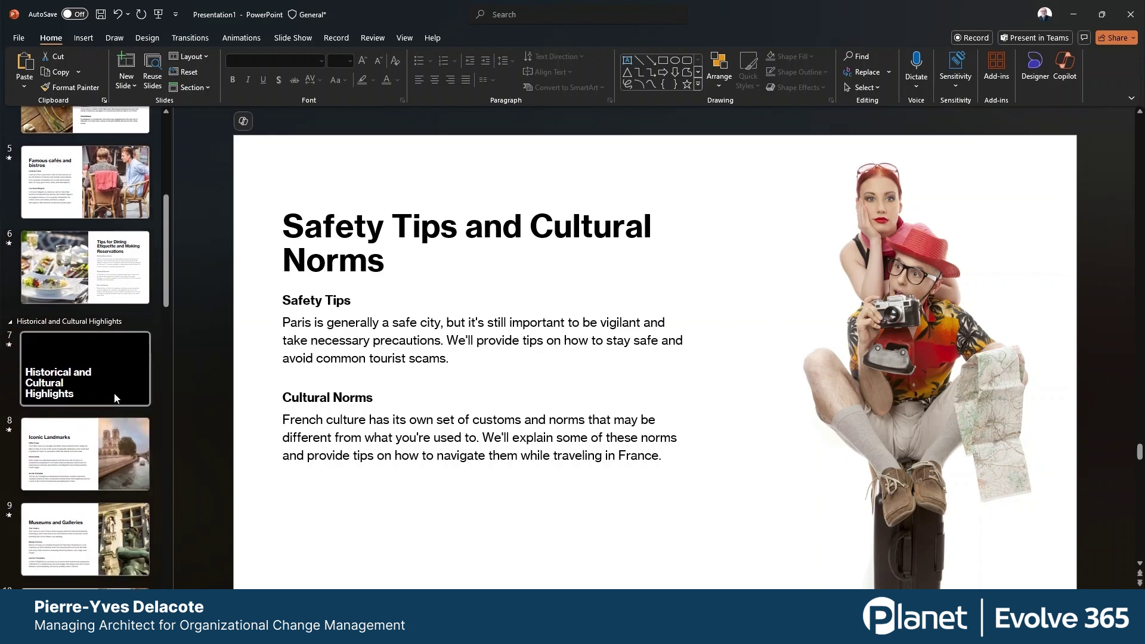
scroll(103, 359, "down", 3)
left_click(106, 366)
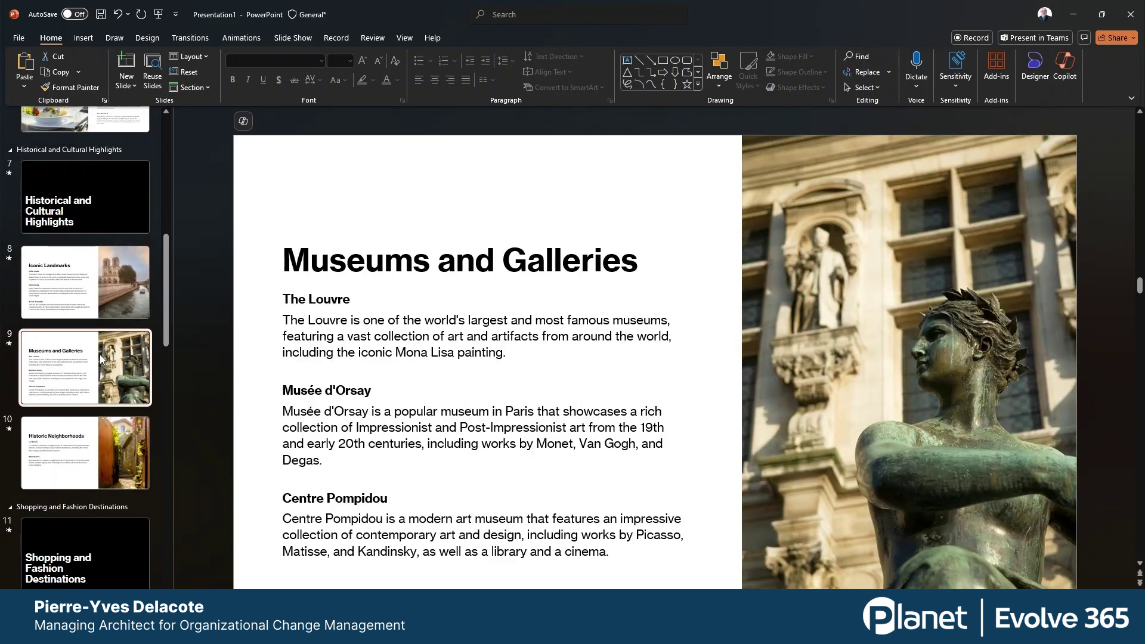
scroll(99, 354, "down", 2)
left_click(110, 328)
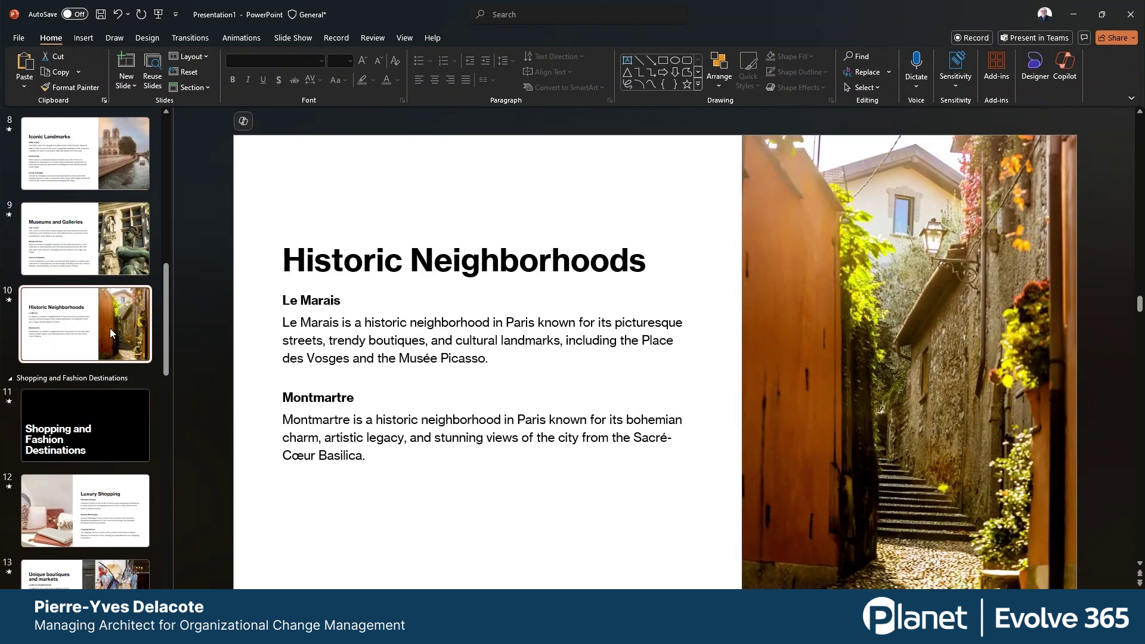
Step: Check the alley photo's alt text, then delete the Bellagio photo from the slide
left_click(906, 295)
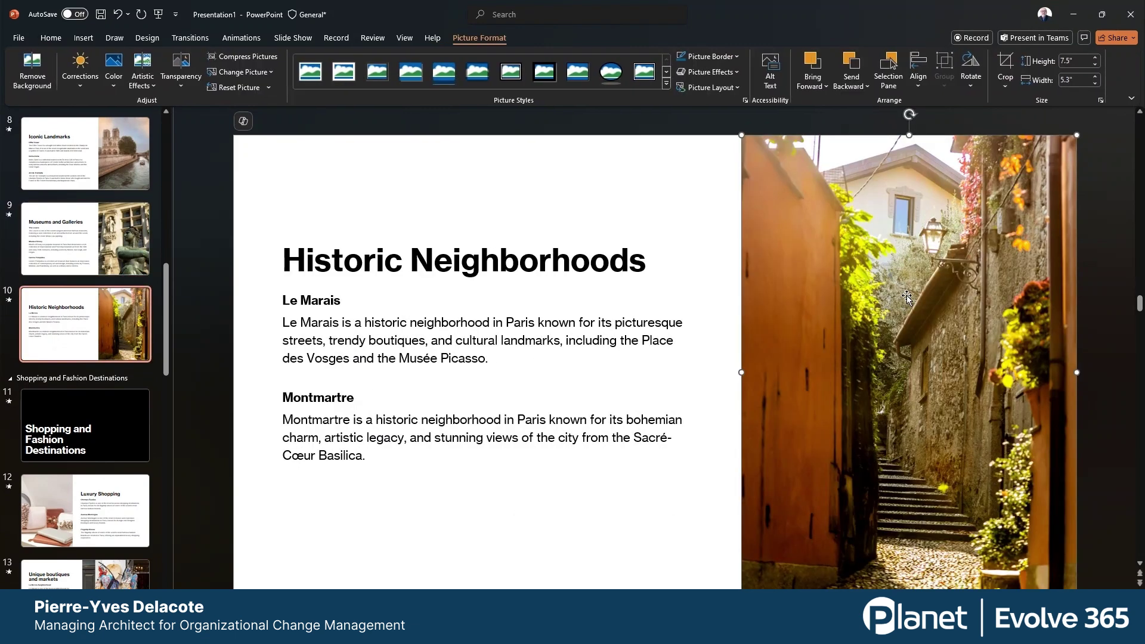
left_click(770, 71)
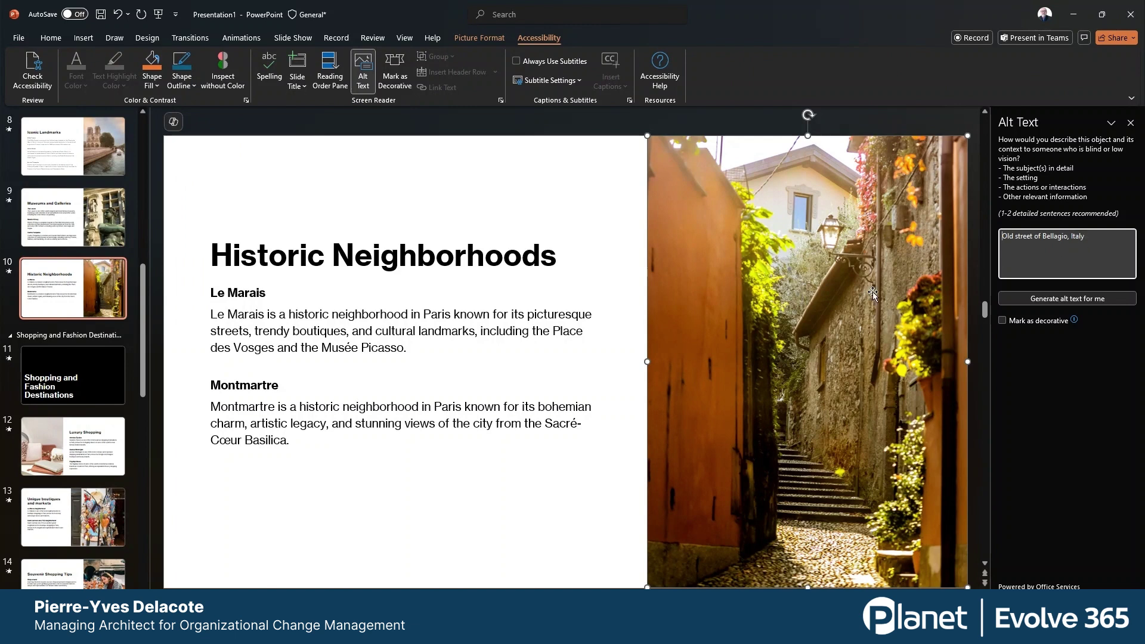
left_click(574, 531)
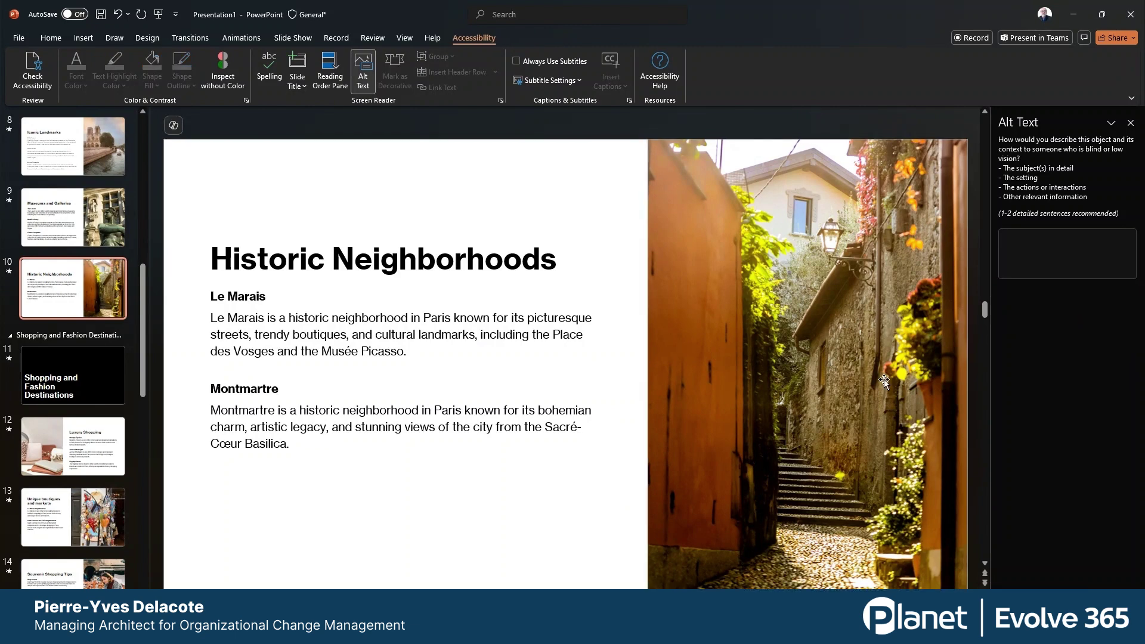
left_click(885, 379)
key("Delete")
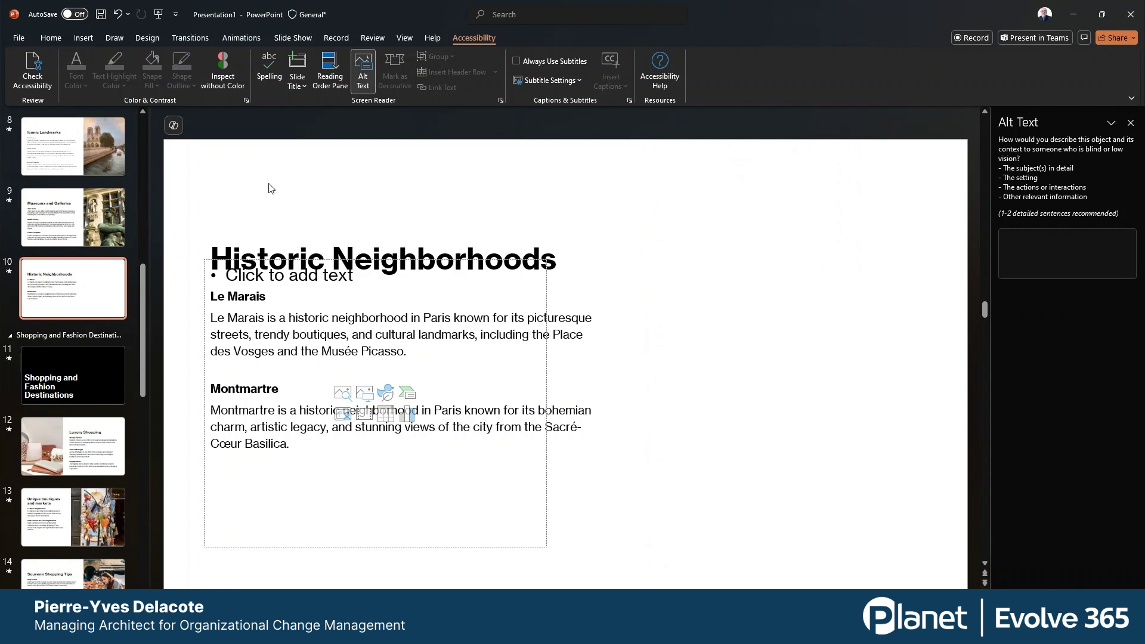
Step: Ask Copilot chat to 'Add an image of a typical Paris street' to the slide
left_click(174, 125)
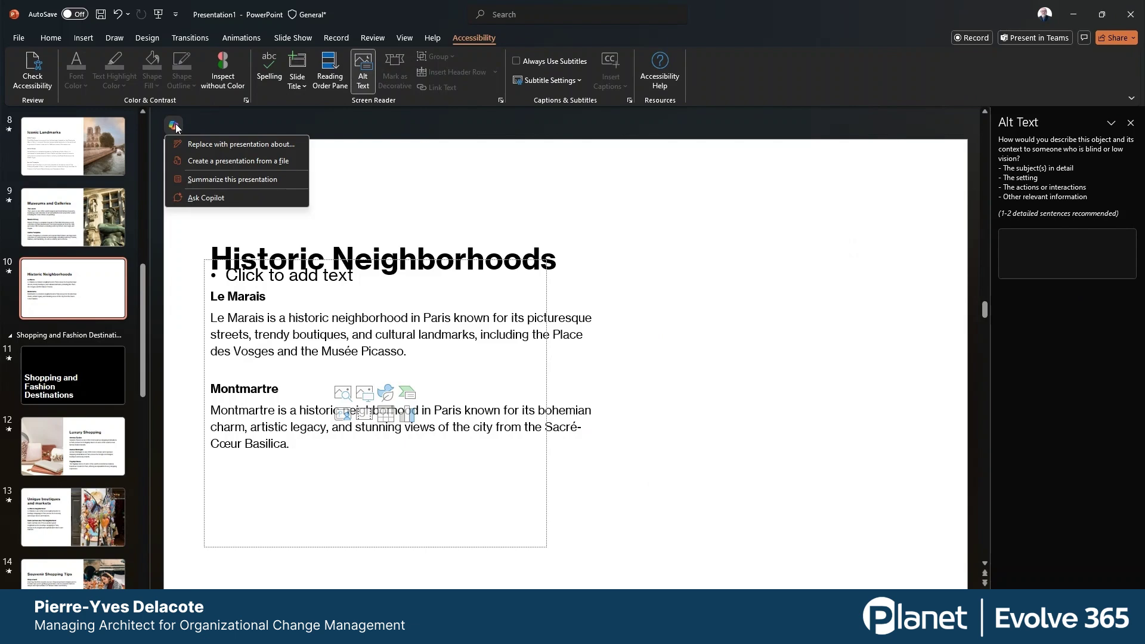
left_click(192, 197)
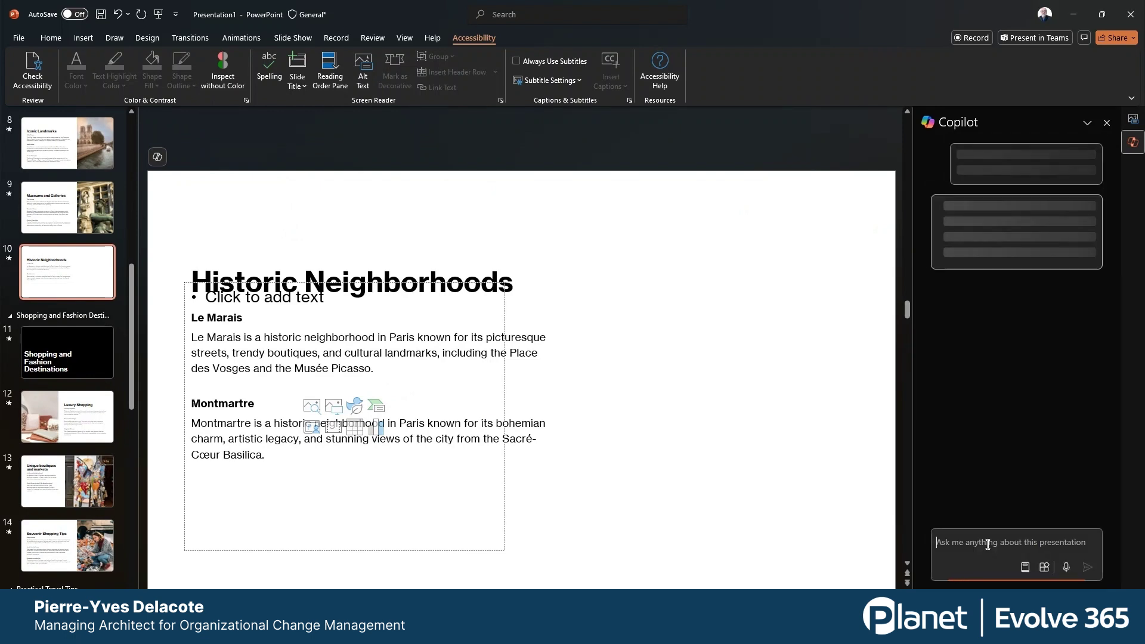
left_click(988, 544)
type("Add a")
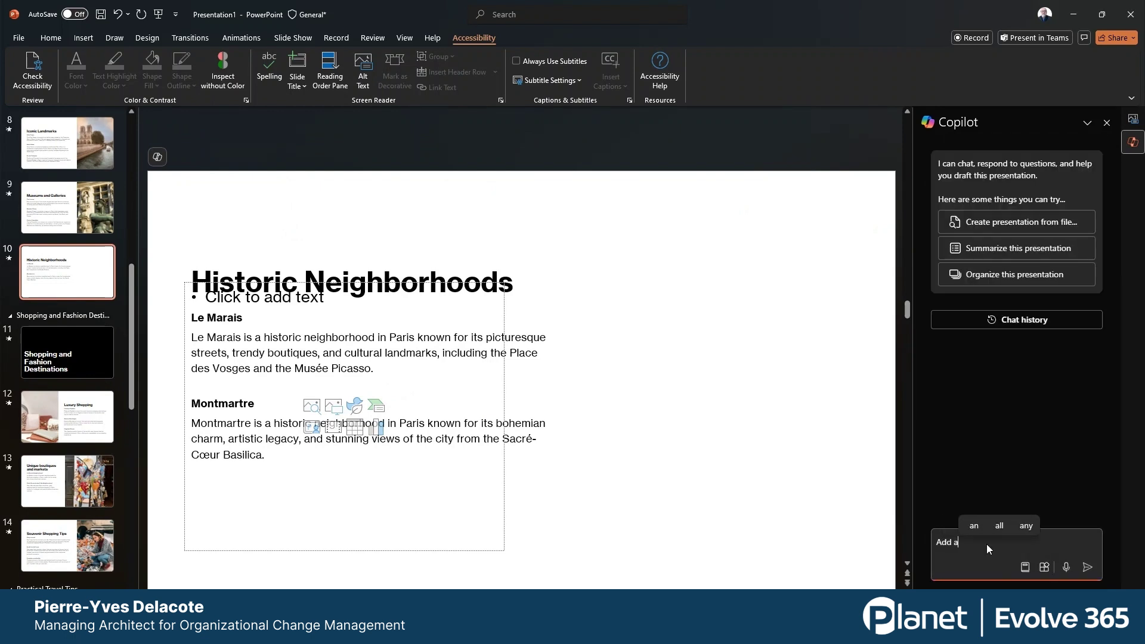
type("n image of ")
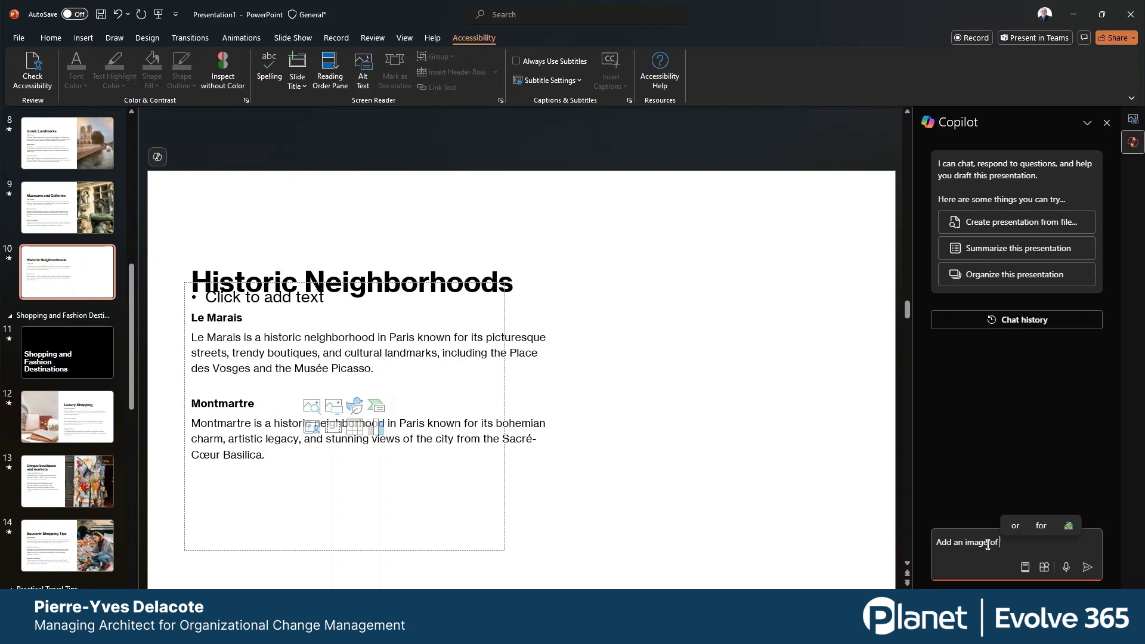
type("a typica")
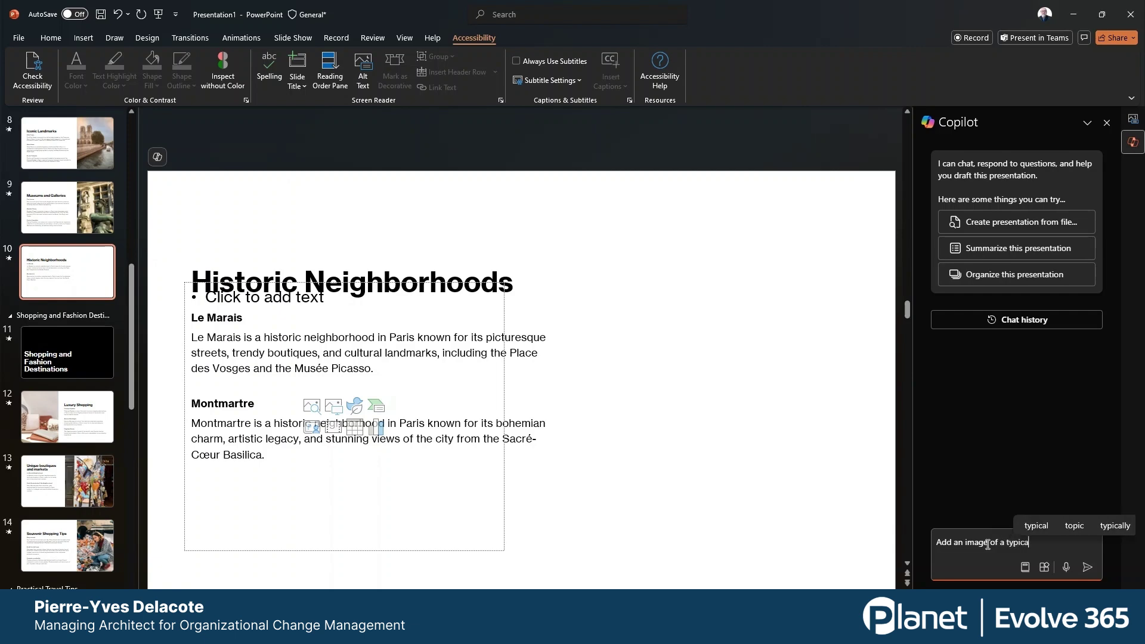
type("l Paris street")
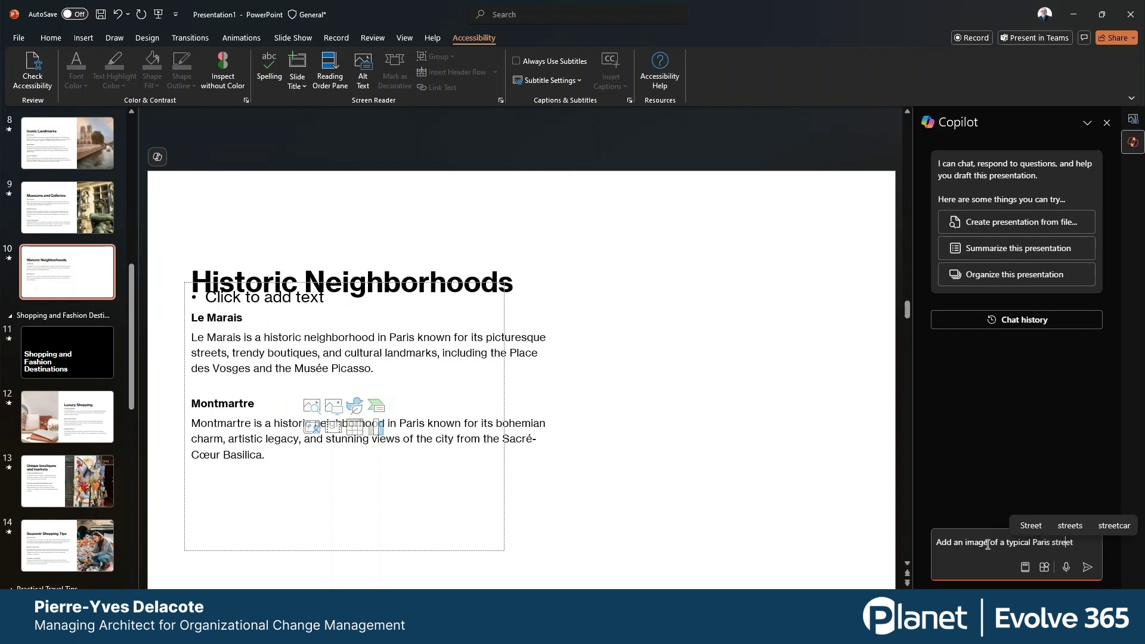
left_click(1088, 566)
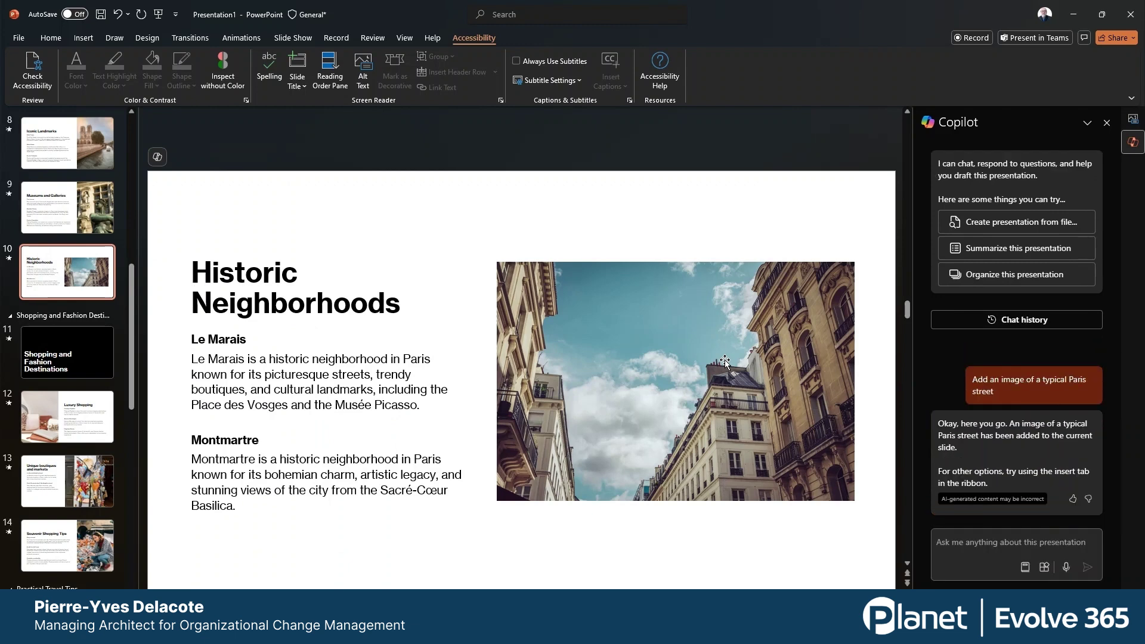
Step: Confirm the new street photo's alt text reads 'Old fashioned buildings', then close the Alt Text pane
double_click(724, 362)
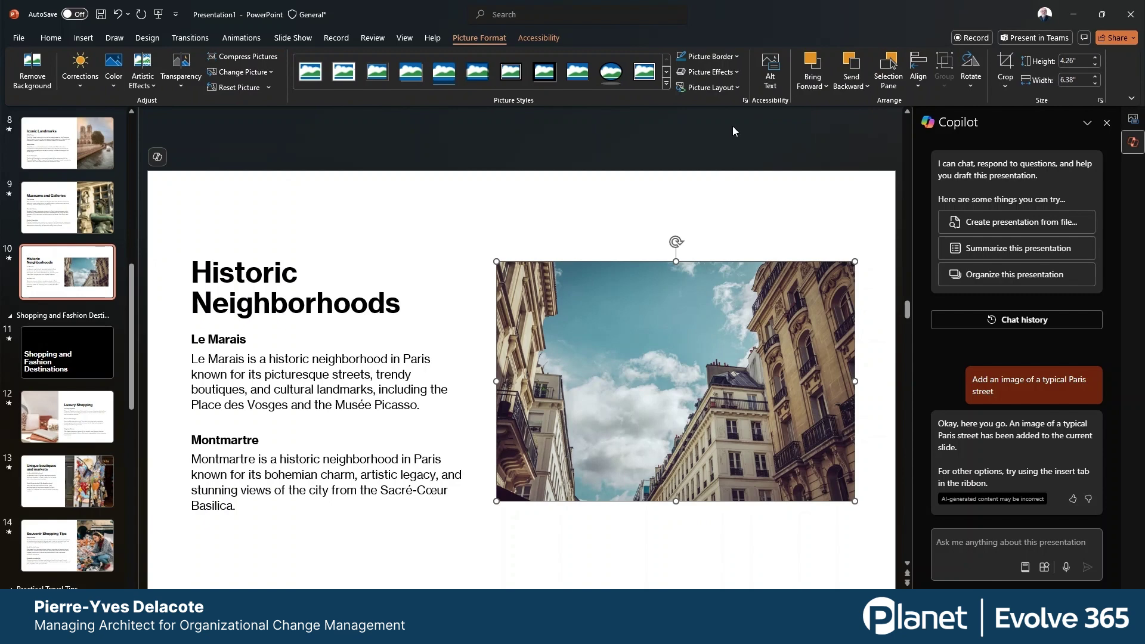
left_click(771, 70)
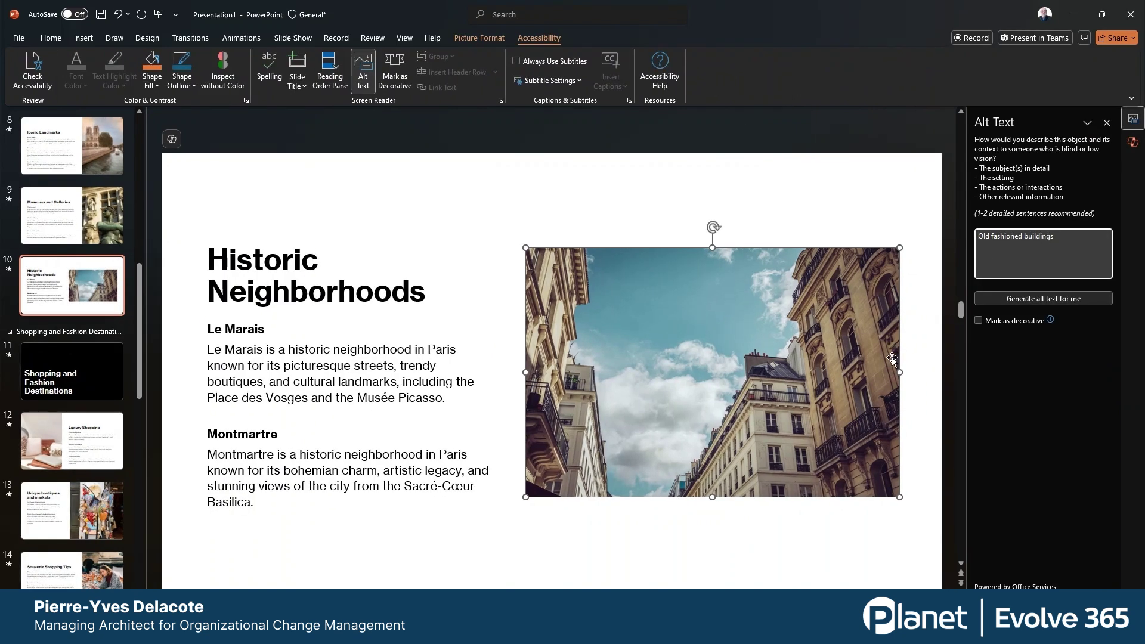
left_click(611, 544)
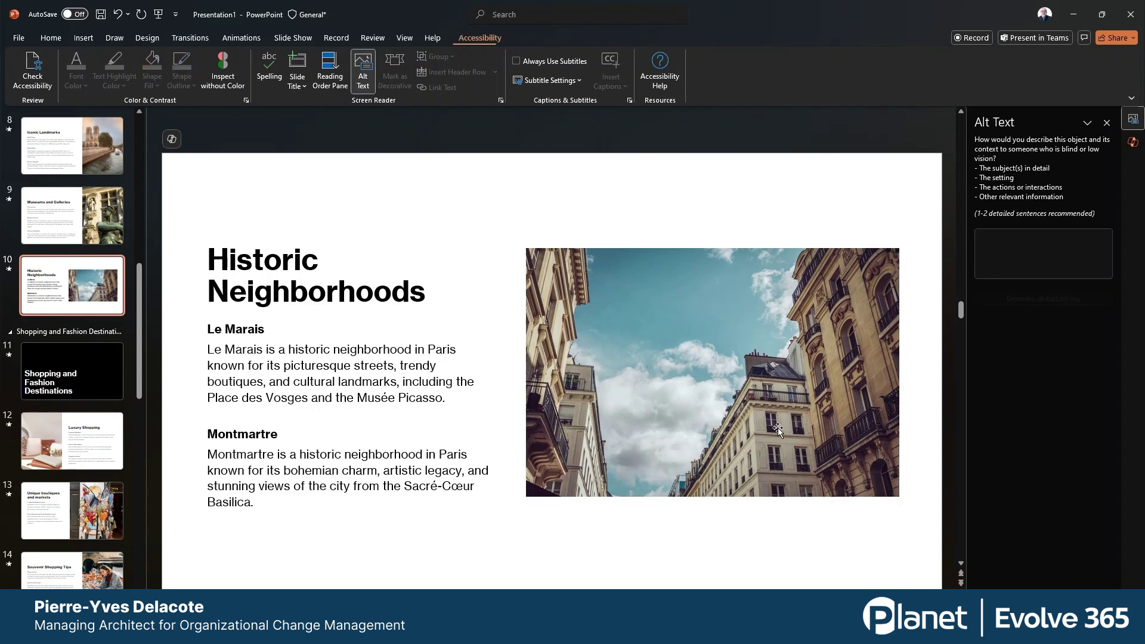
left_click(1108, 124)
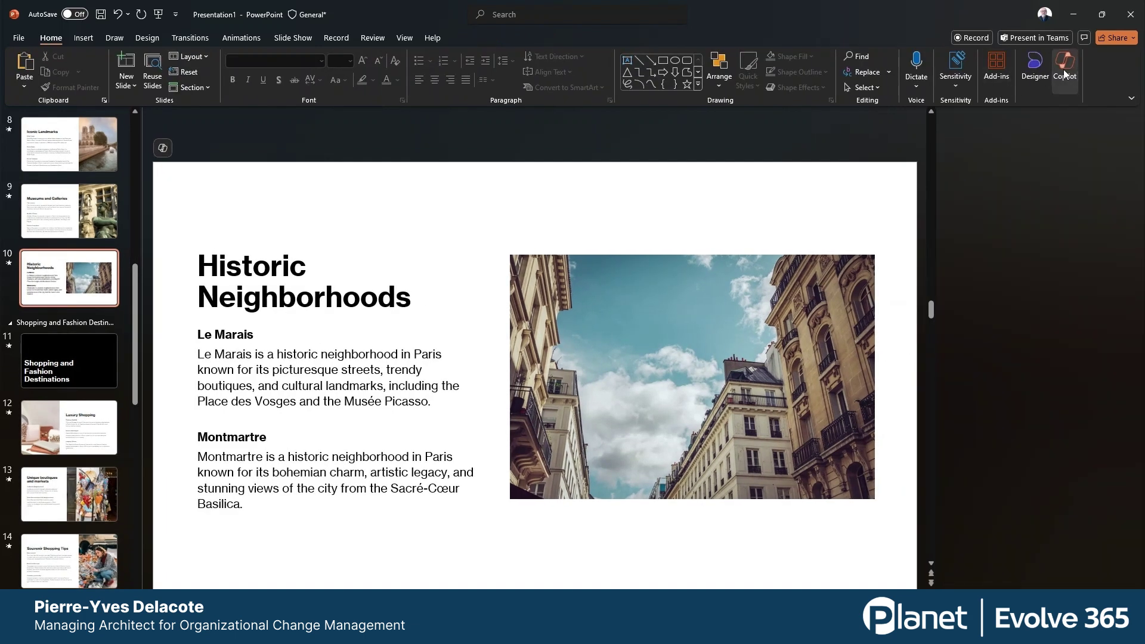
Step: Close Copilot chat and apply the first Designer idea with the full-bleed street photo
left_click(1064, 69)
left_click(1035, 66)
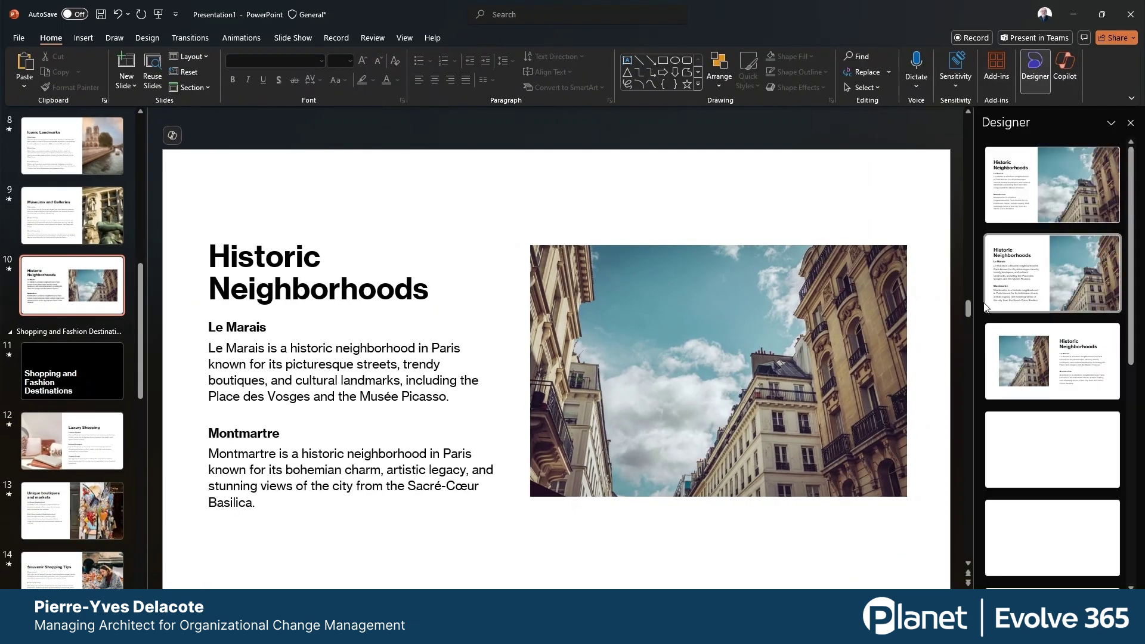
left_click(1090, 192)
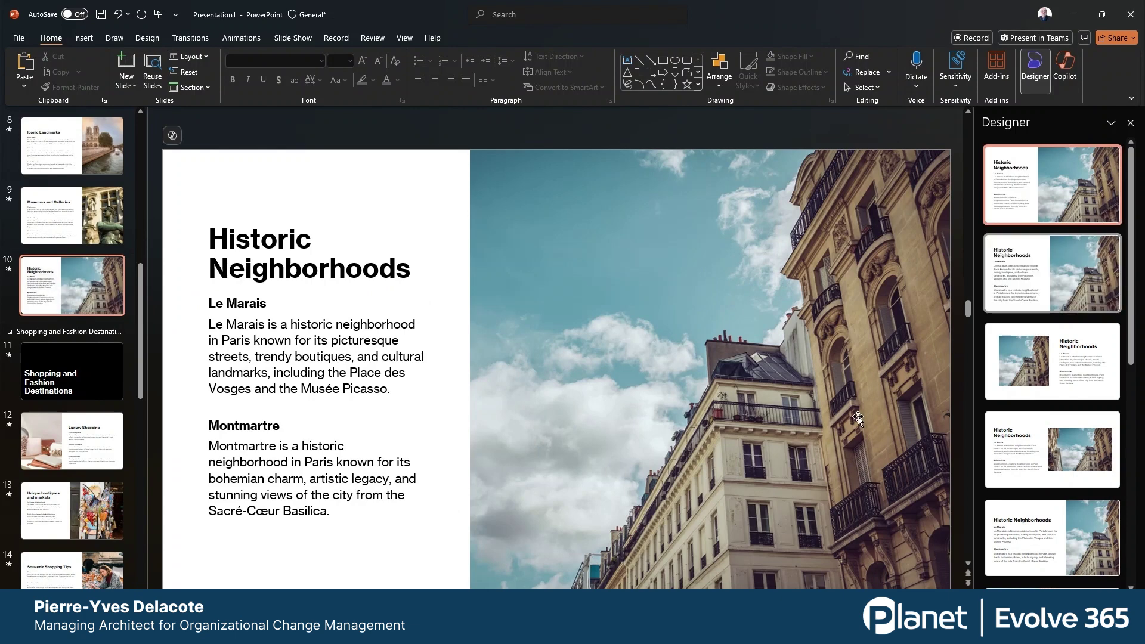
left_click(172, 136)
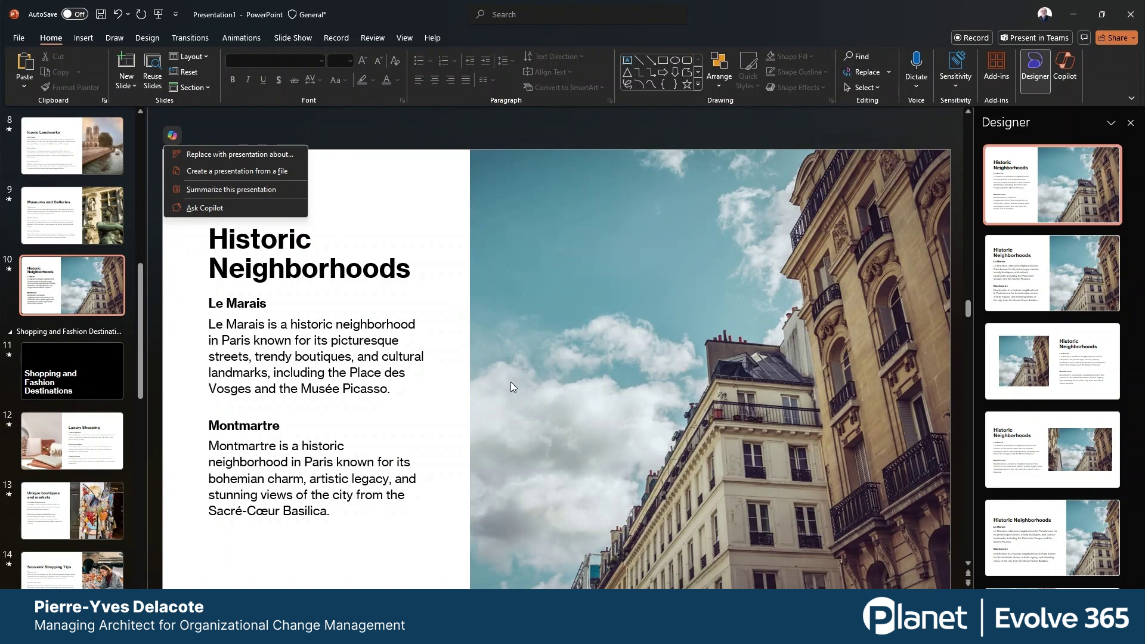
Step: Close the Copilot quick-action menu by clicking on the slide
left_click(430, 414)
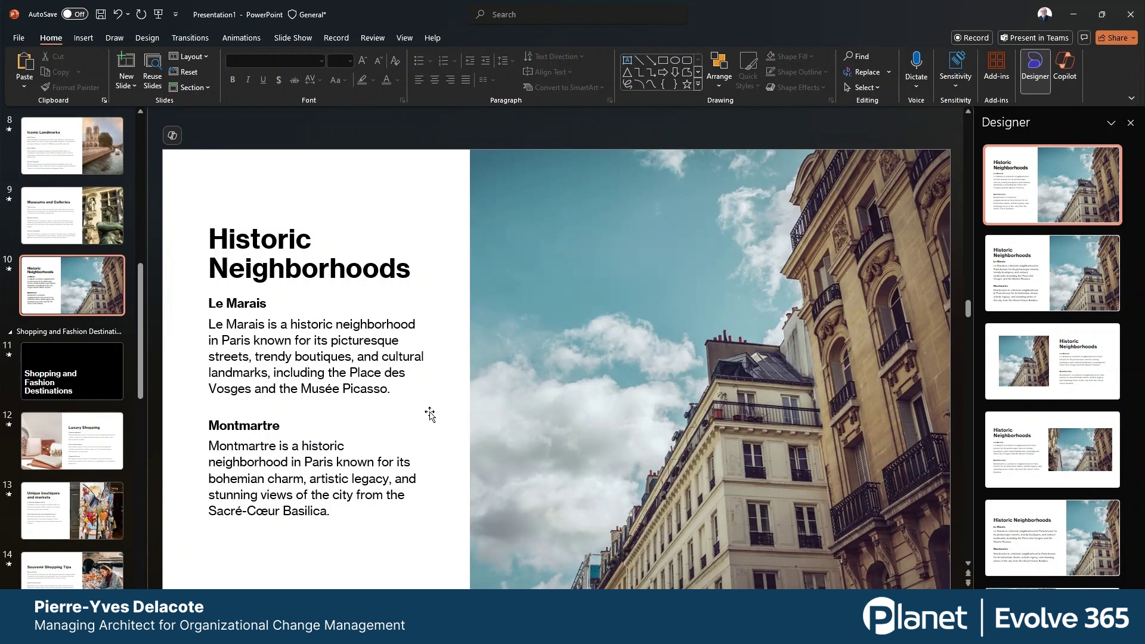